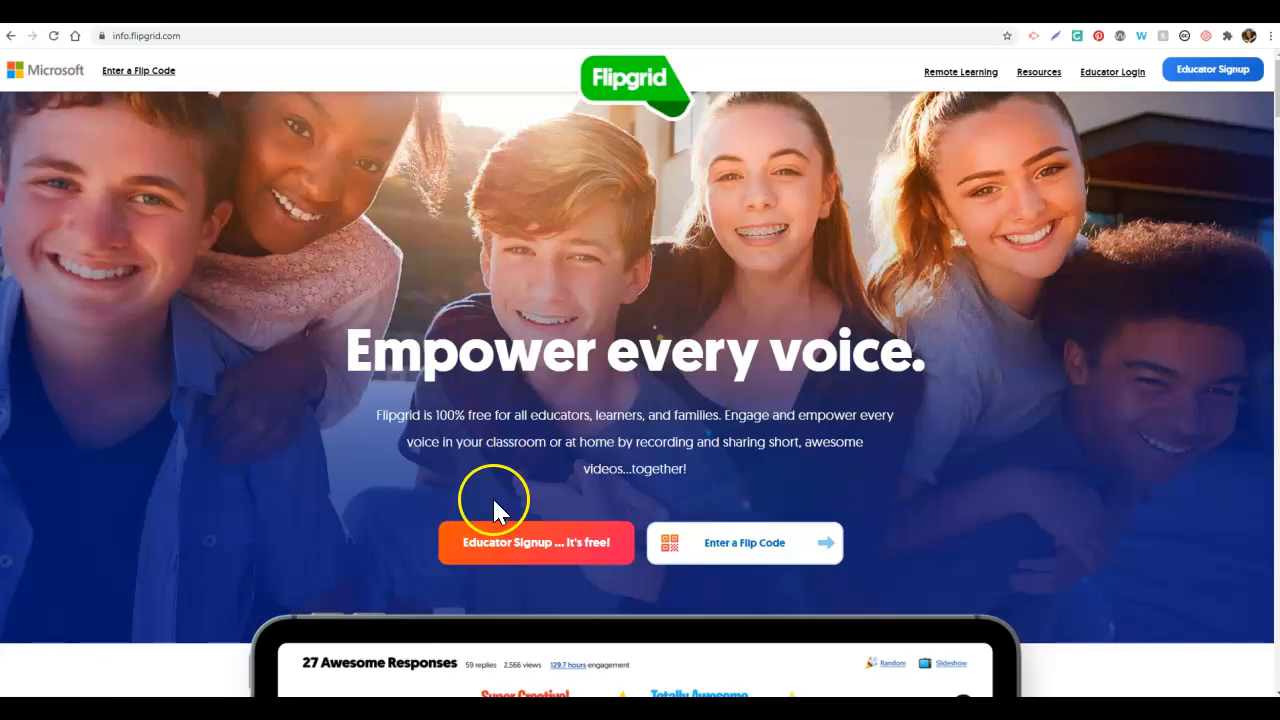
# Step: Log in as an educator and view My Grids listing the SOFI and Zoom sandbox grids
pyautogui.click(137, 578)
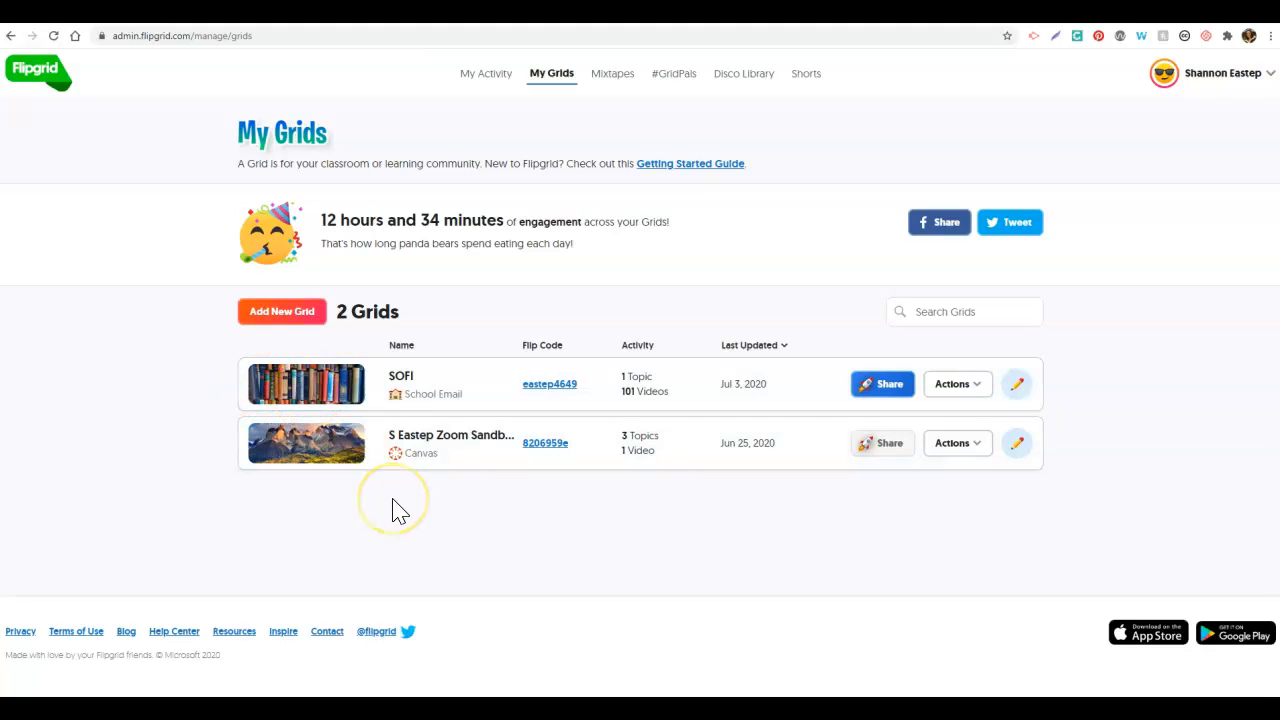
pyautogui.rightClick(296, 325)
# Step: Start a new grid named 'Flipgrid Tutorial Example Grid', correcting the typo in the name
pyautogui.click(296, 325)
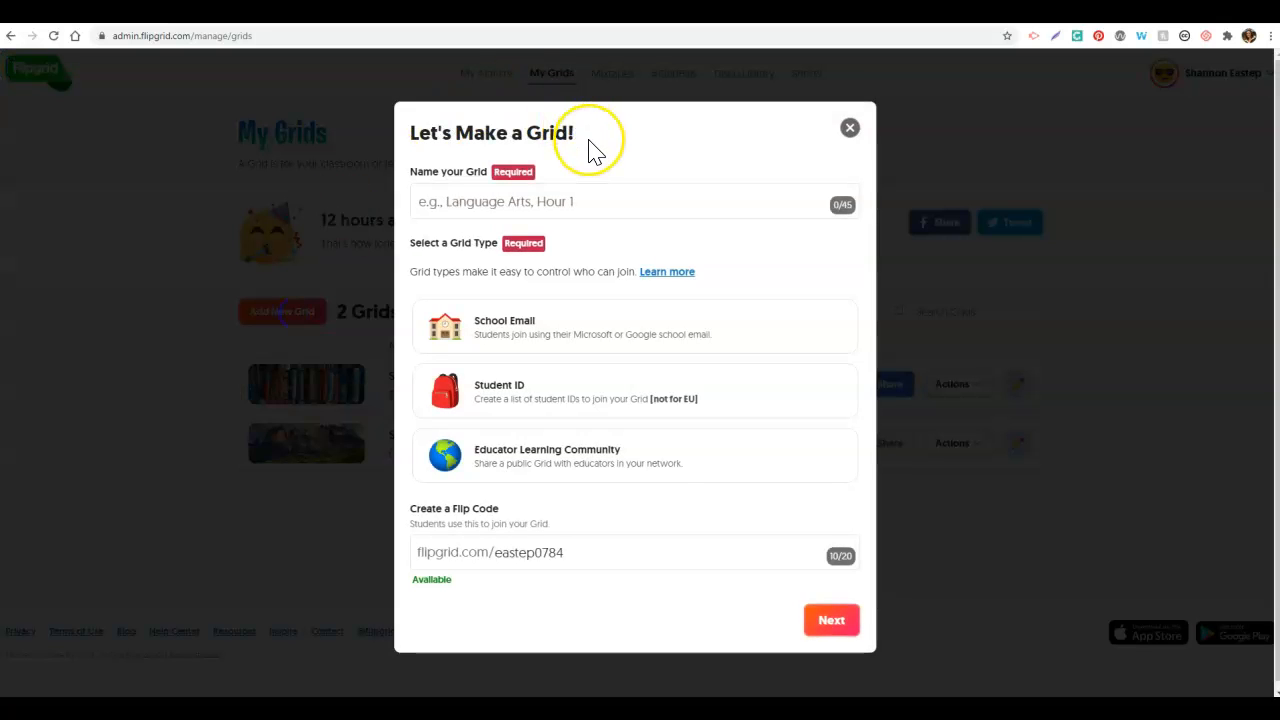
pyautogui.click(575, 200)
pyautogui.write('Flipgrid Tutpti')
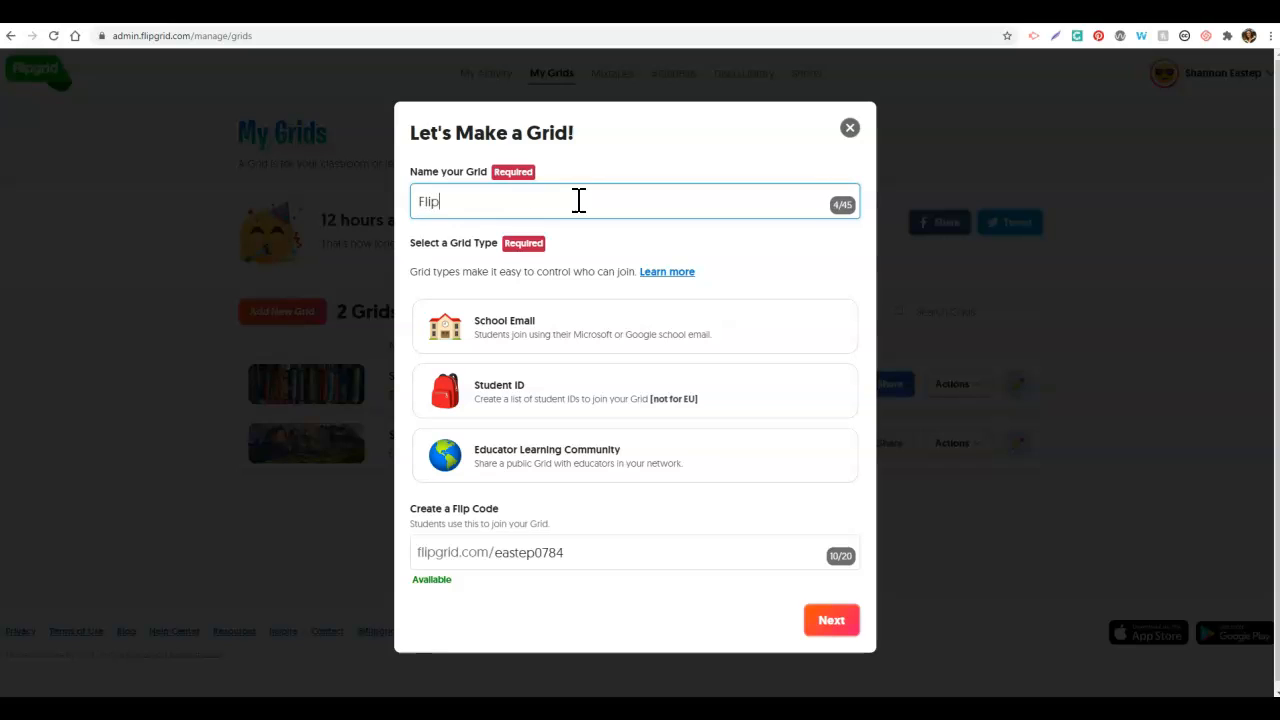
pyautogui.press('BackSpace')
pyautogui.press('BackSpace')
pyautogui.press('BackSpace')
pyautogui.write('orial Example Grid')
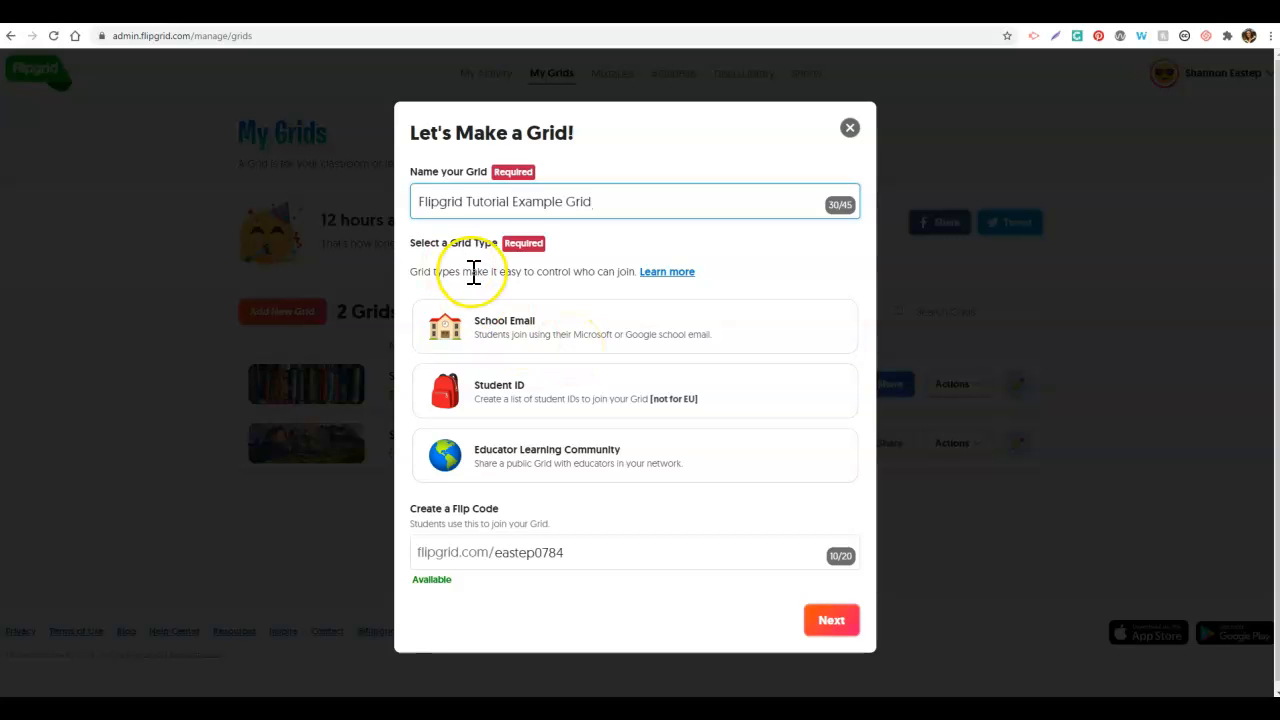
# Step: Choose School Email as the grid type and continue to the email-domain step
pyautogui.click(502, 328)
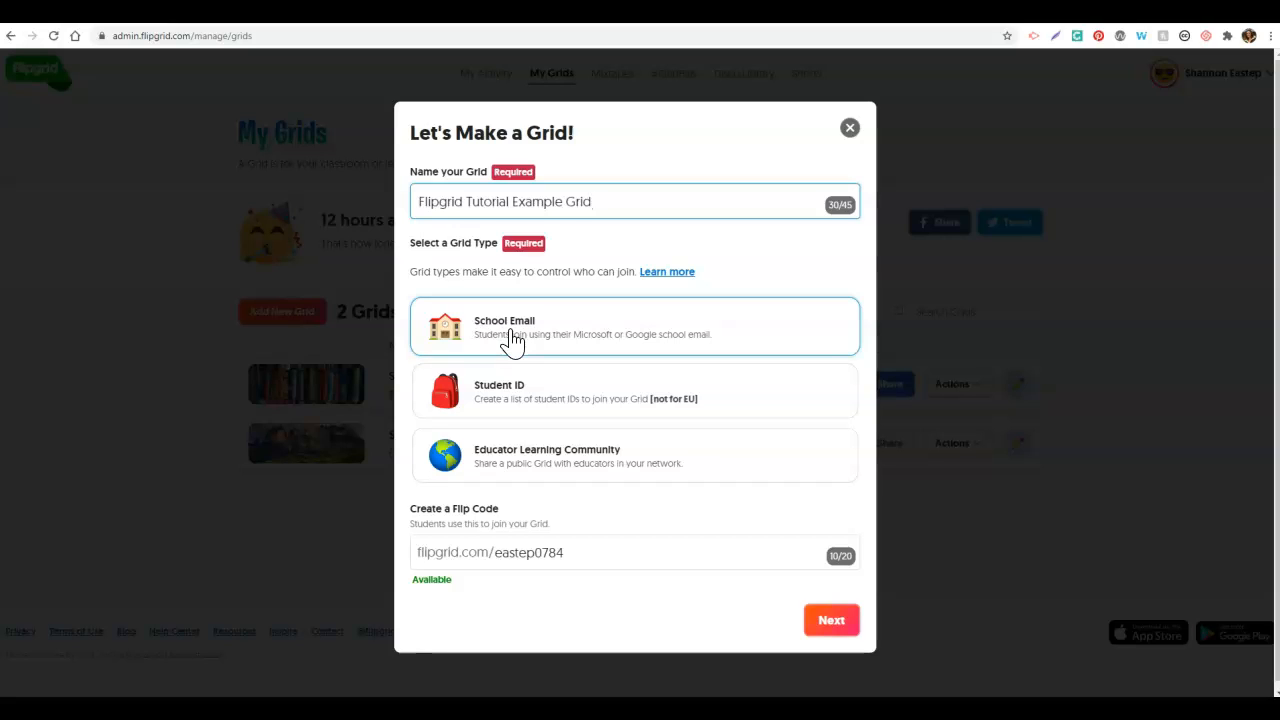
pyautogui.click(512, 341)
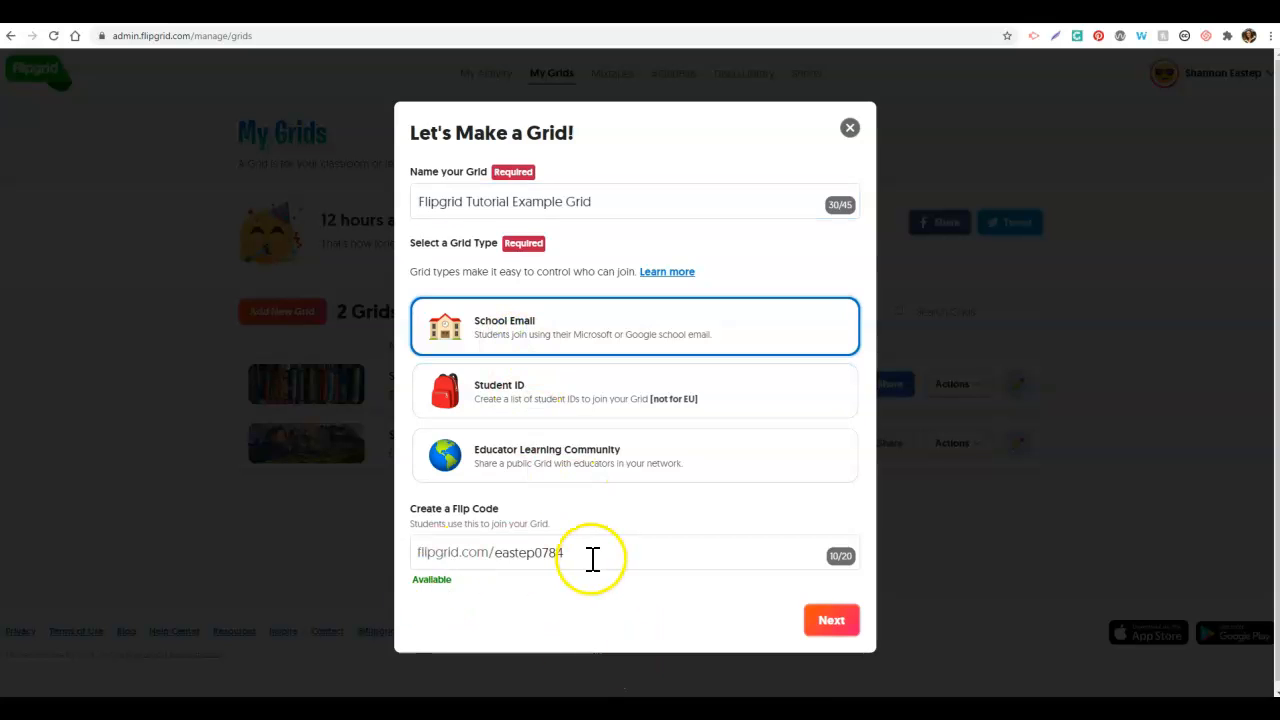
pyautogui.click(831, 620)
pyautogui.click(545, 240)
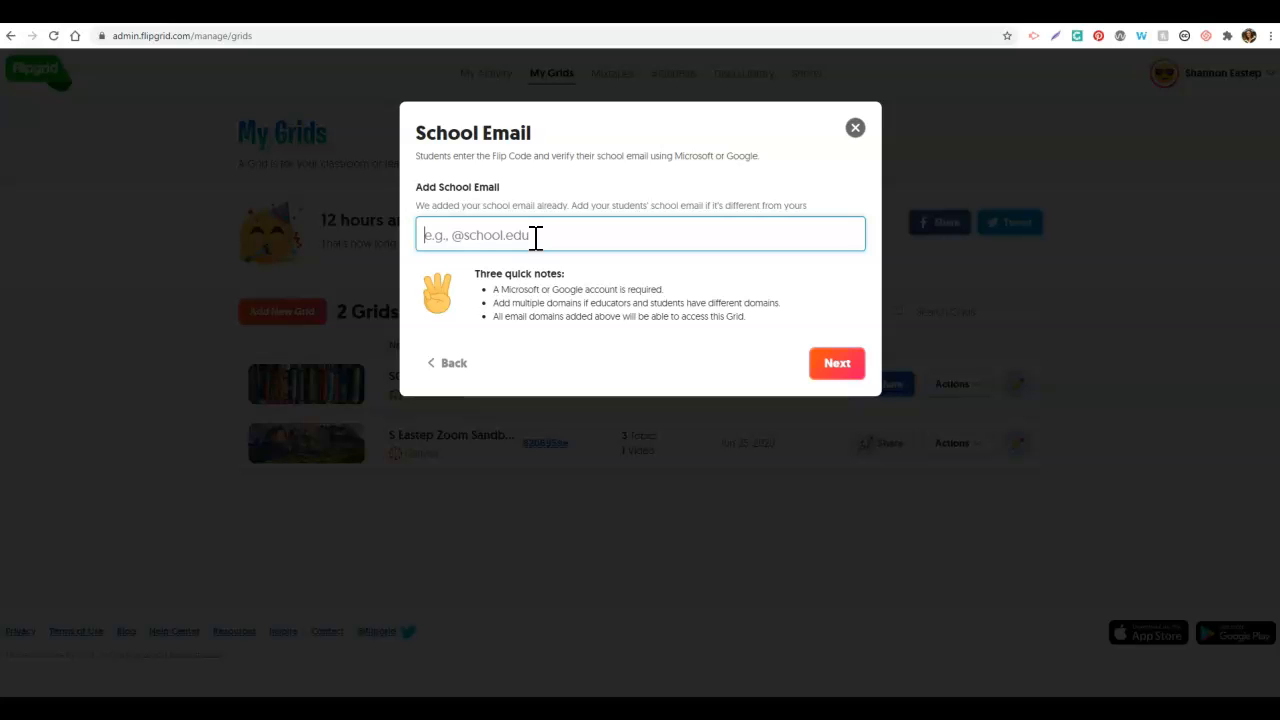
pyautogui.write('@nku.edu')
pyautogui.write(',')
pyautogui.write(' @gmail')
pyautogui.write('.com')
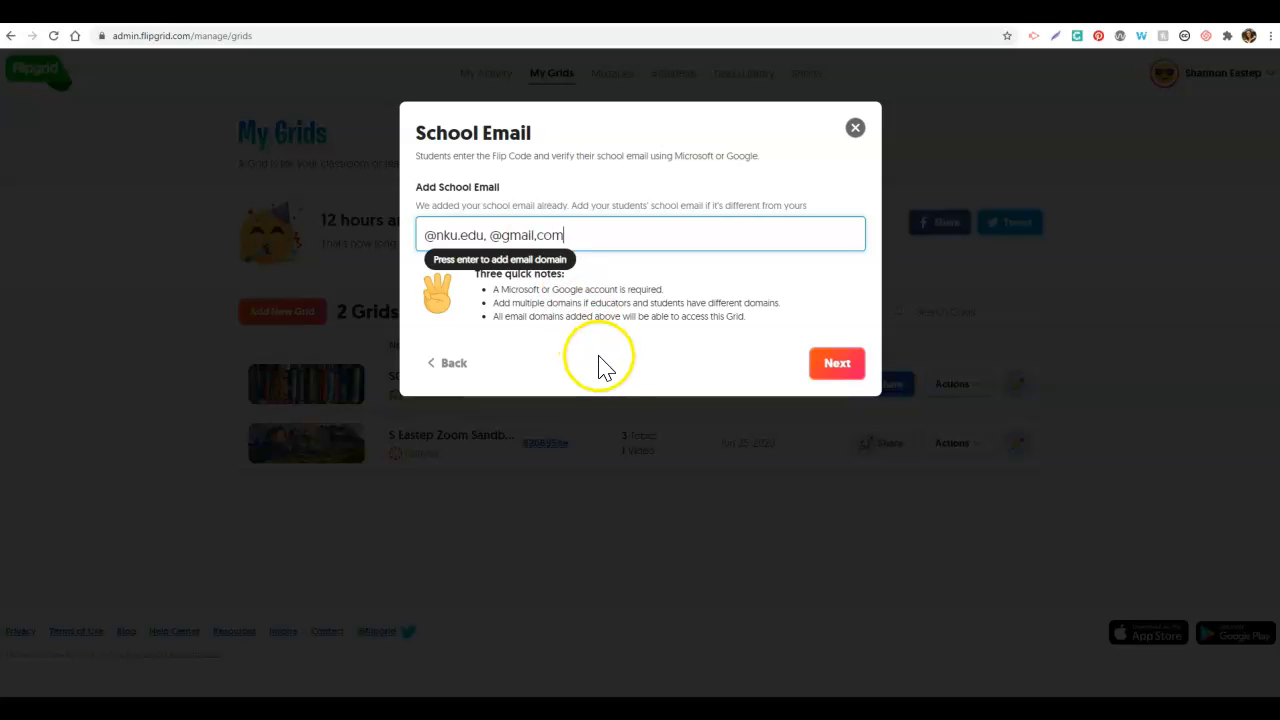
pyautogui.click(538, 235)
pyautogui.press('BackSpace')
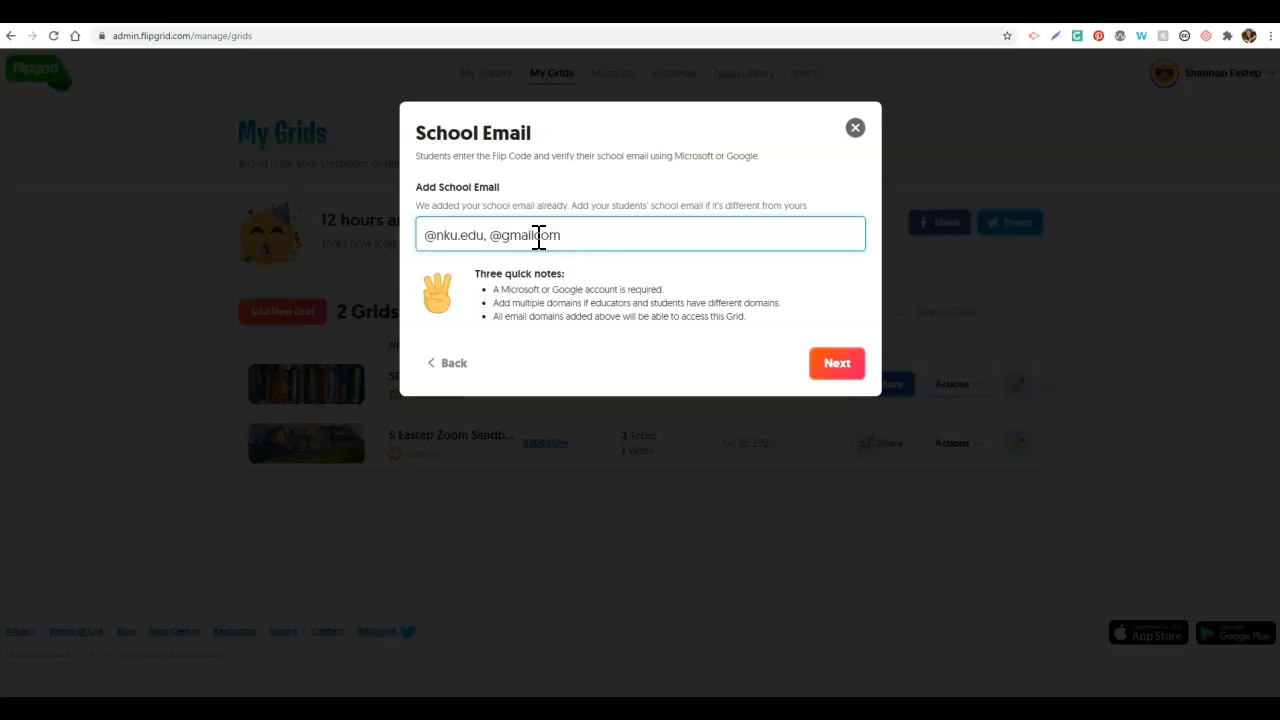
pyautogui.write('.')
pyautogui.click(609, 237)
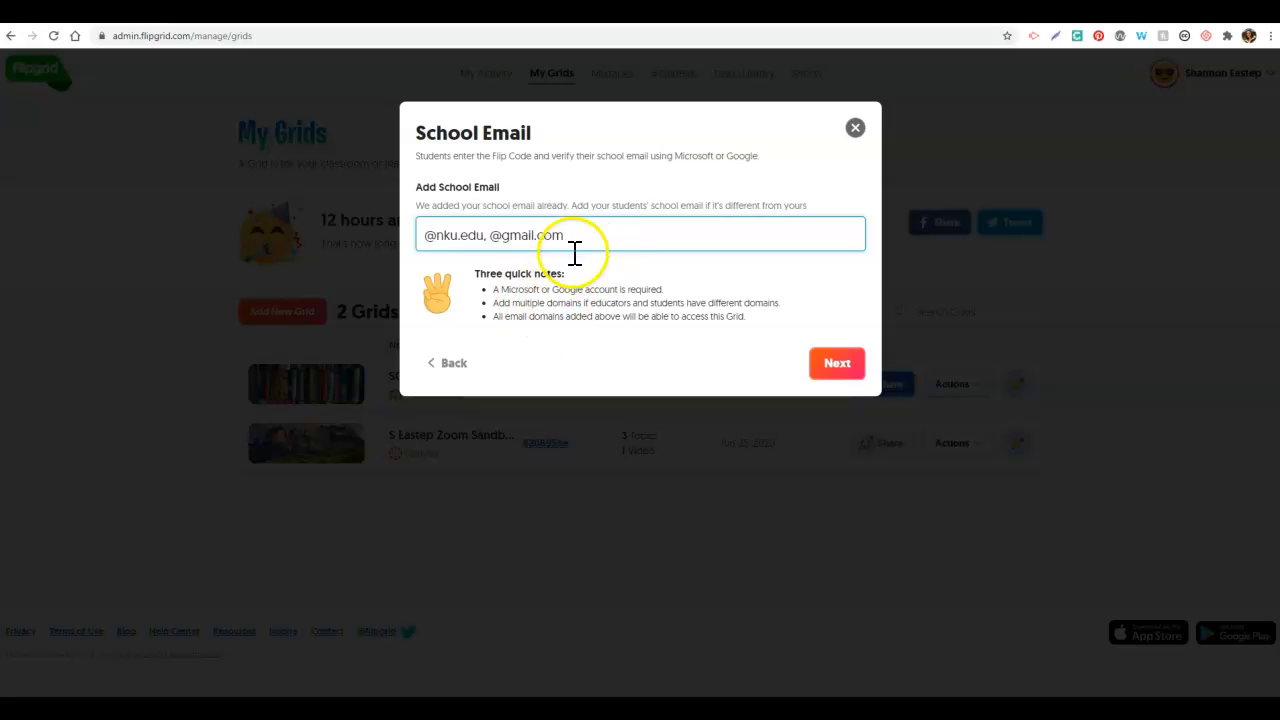
pyautogui.click(841, 370)
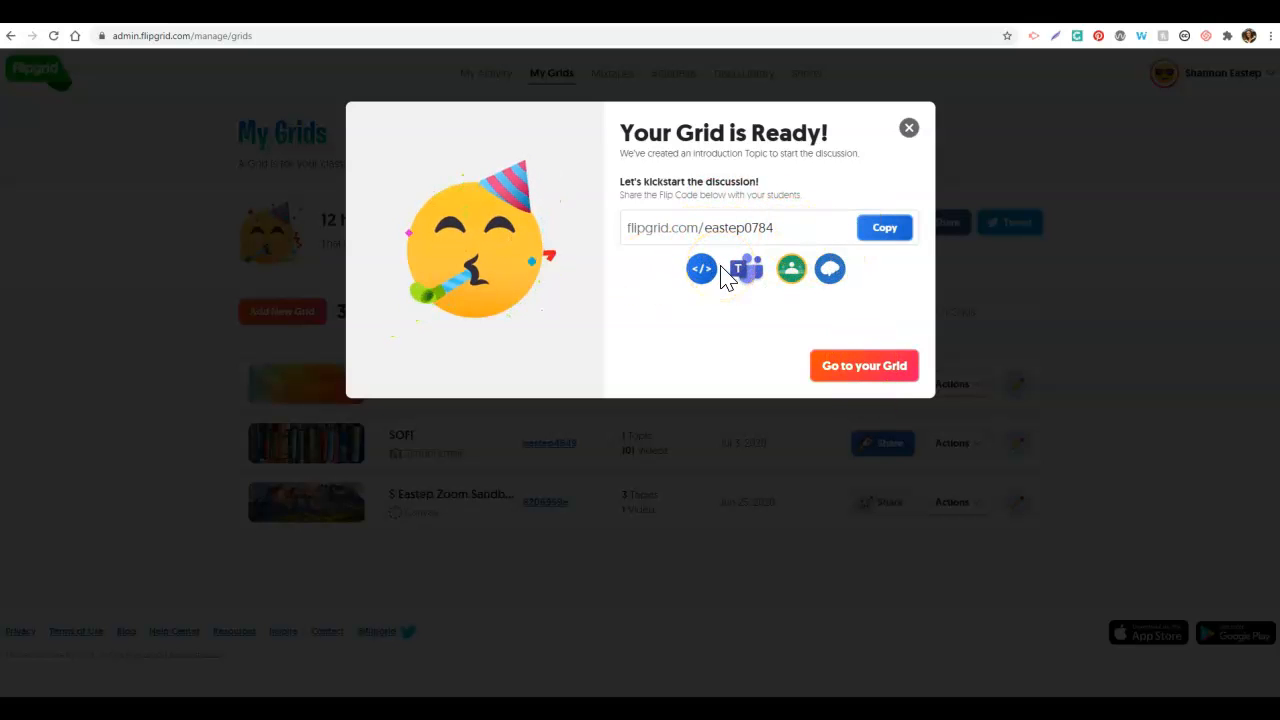
# Step: Permanently delete the tutorial grid's Say Hello on Flipgrid! topic and go back to My Grids
pyautogui.click(862, 370)
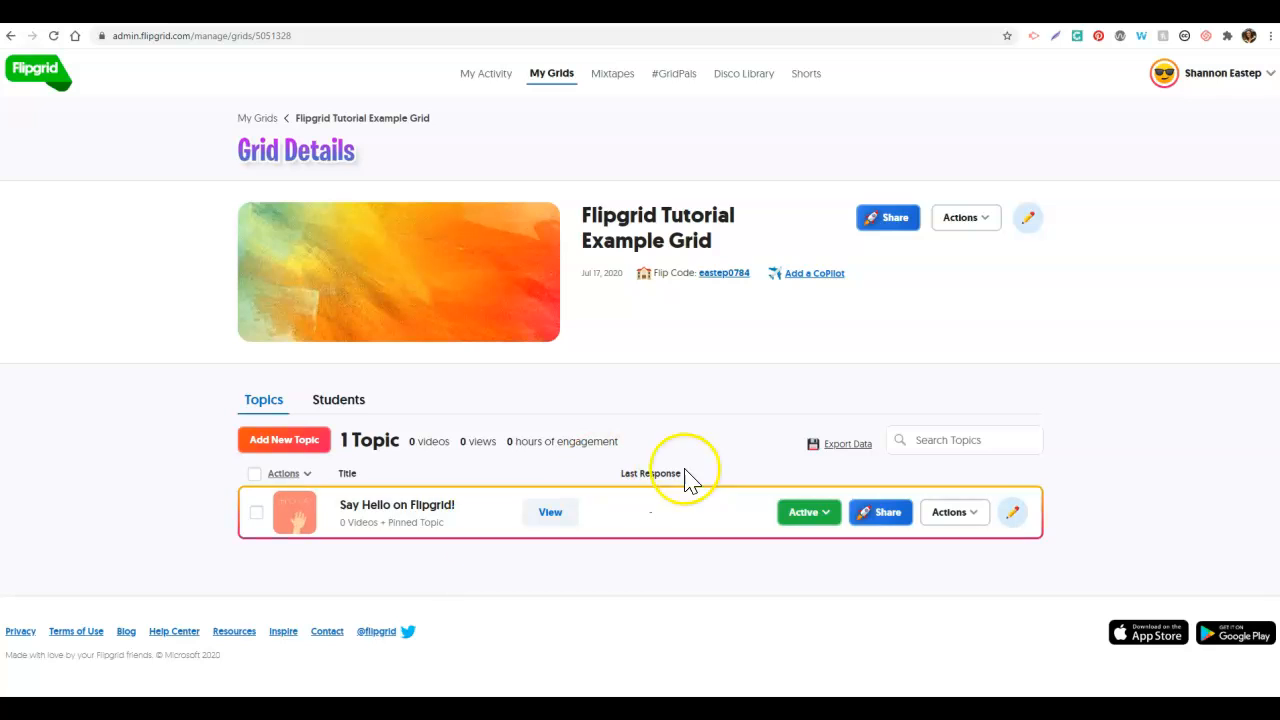
pyautogui.click(970, 515)
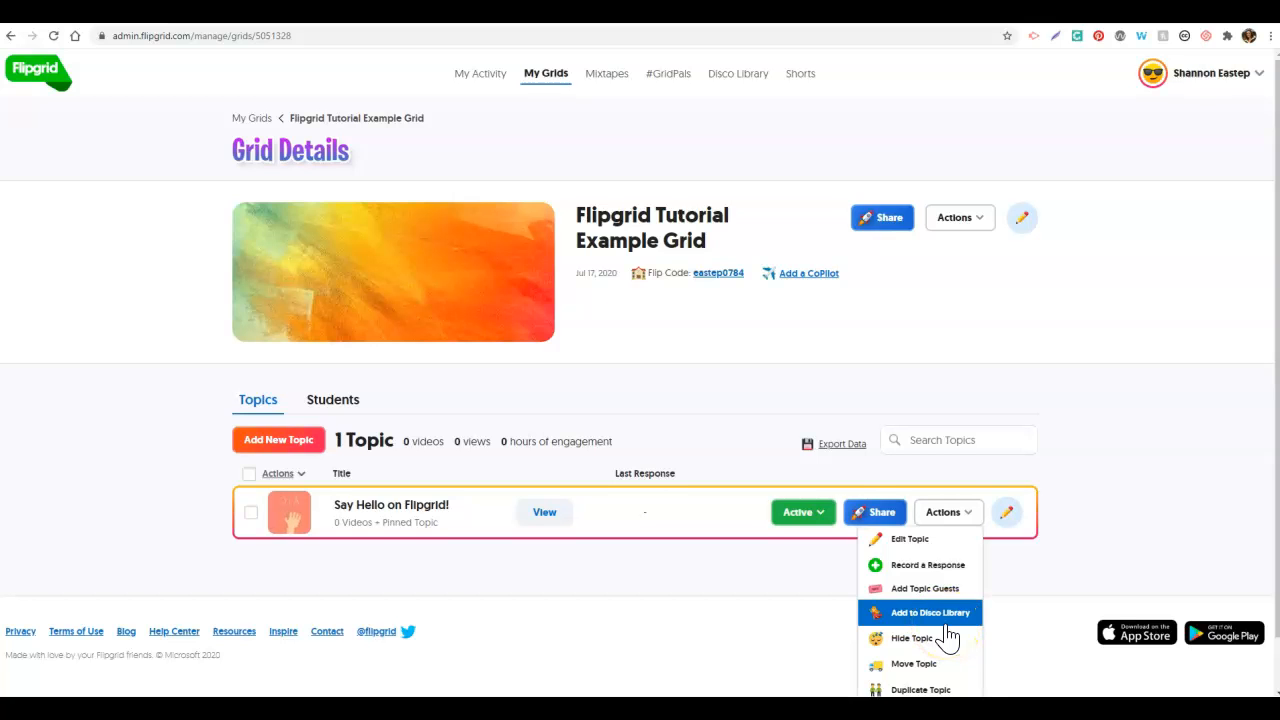
pyautogui.scroll(-1, 947, 637)
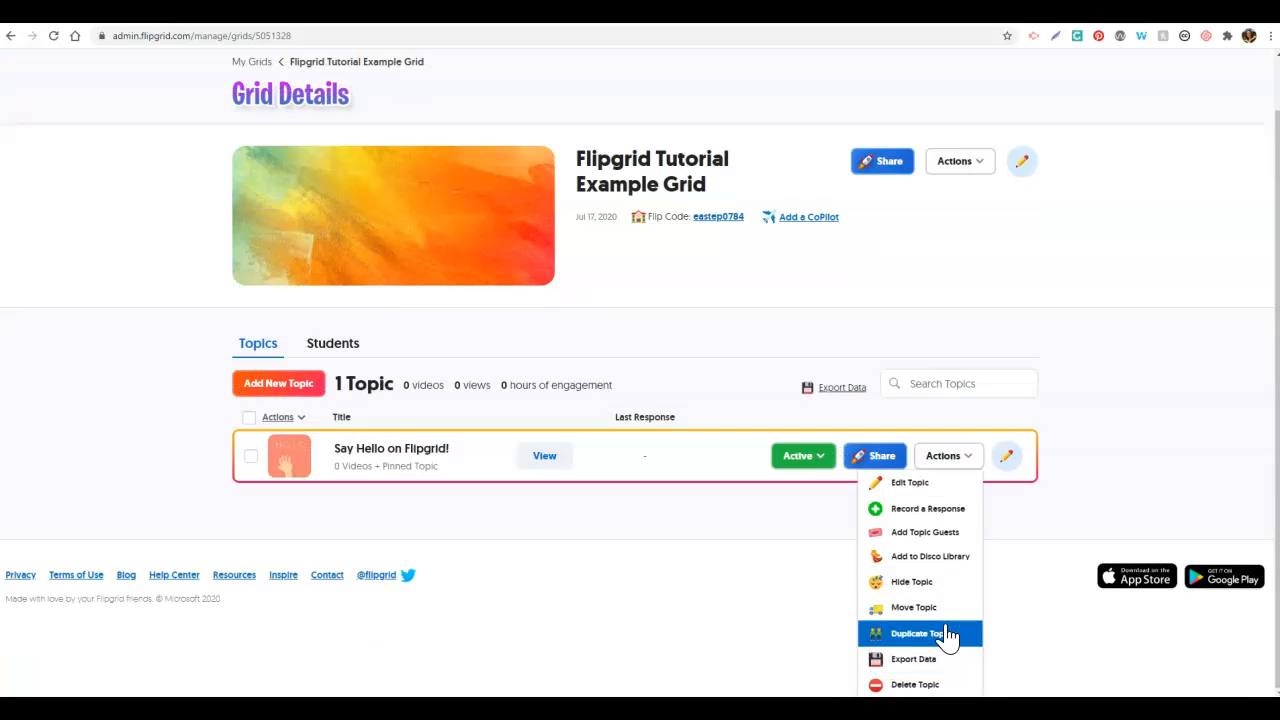
pyautogui.click(915, 684)
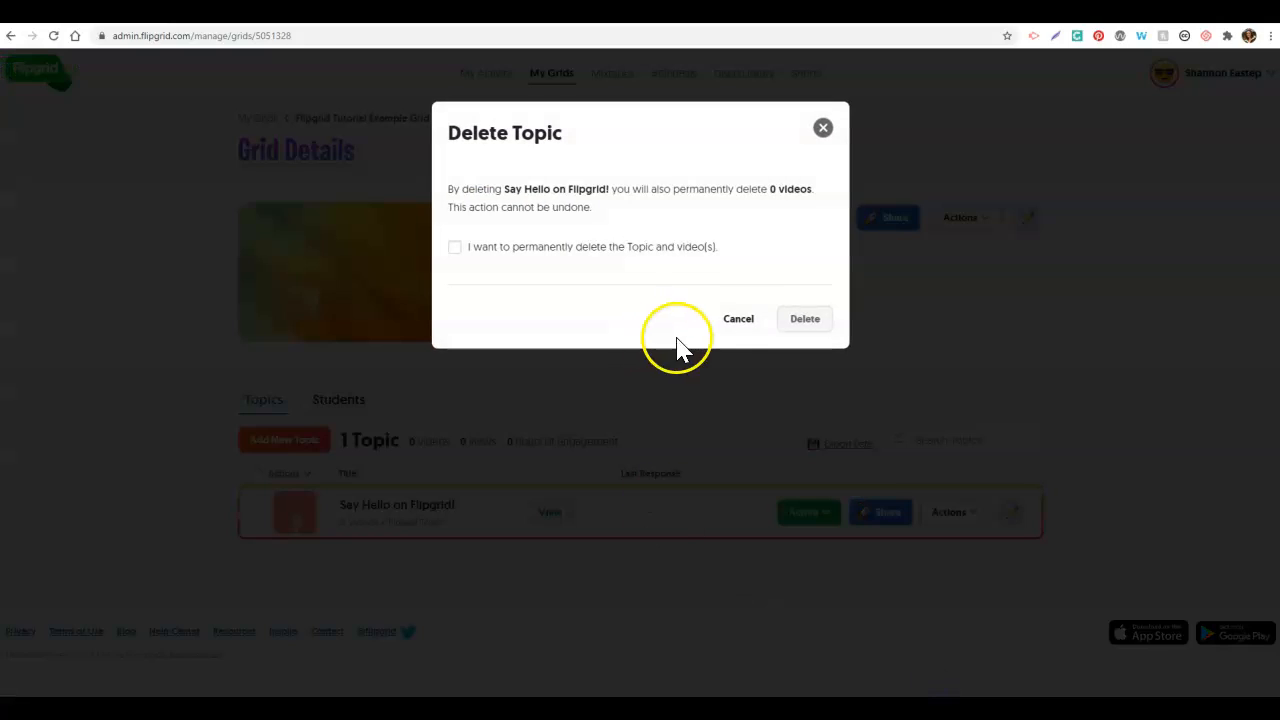
pyautogui.click(805, 319)
pyautogui.click(519, 270)
pyautogui.click(820, 312)
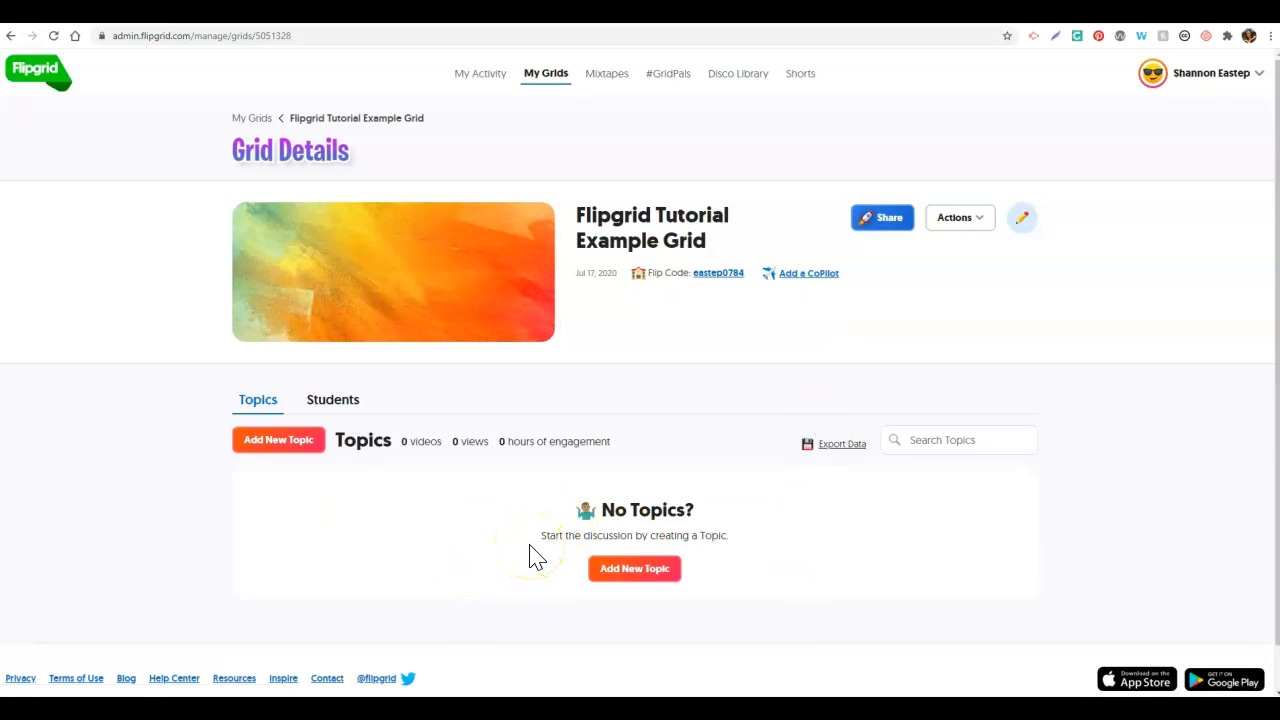
pyautogui.click(552, 79)
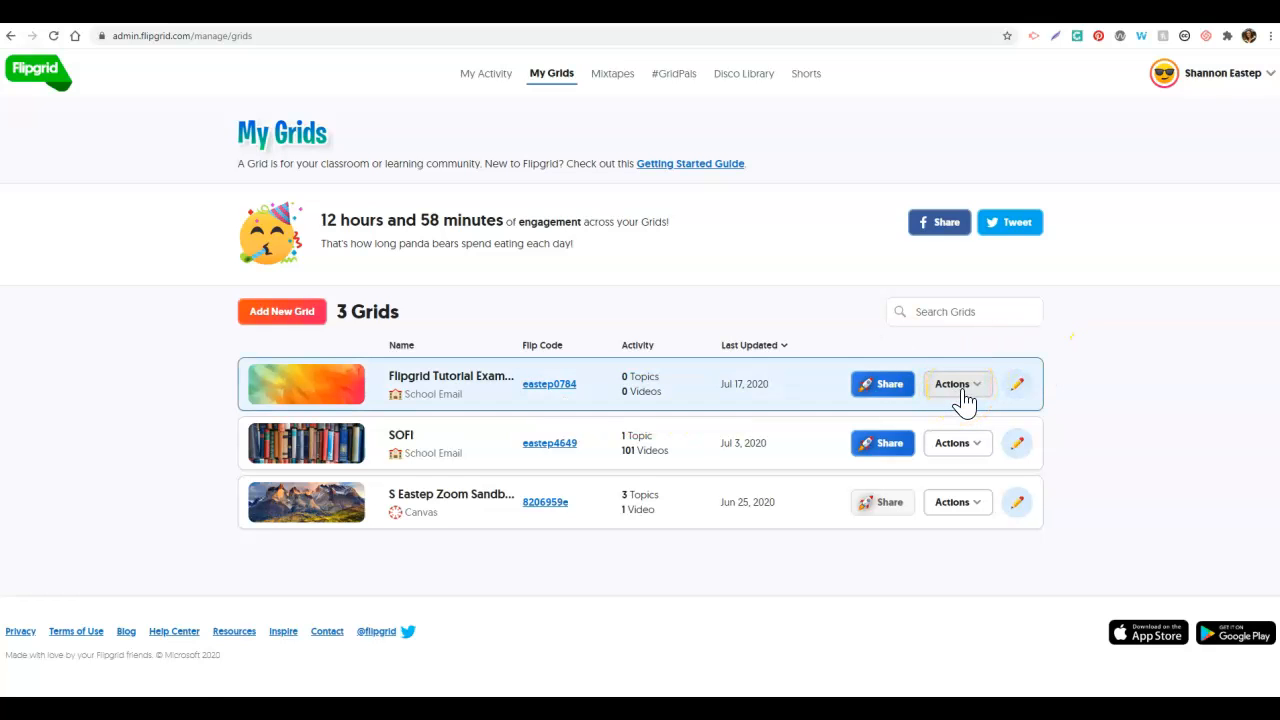
pyautogui.click(1018, 388)
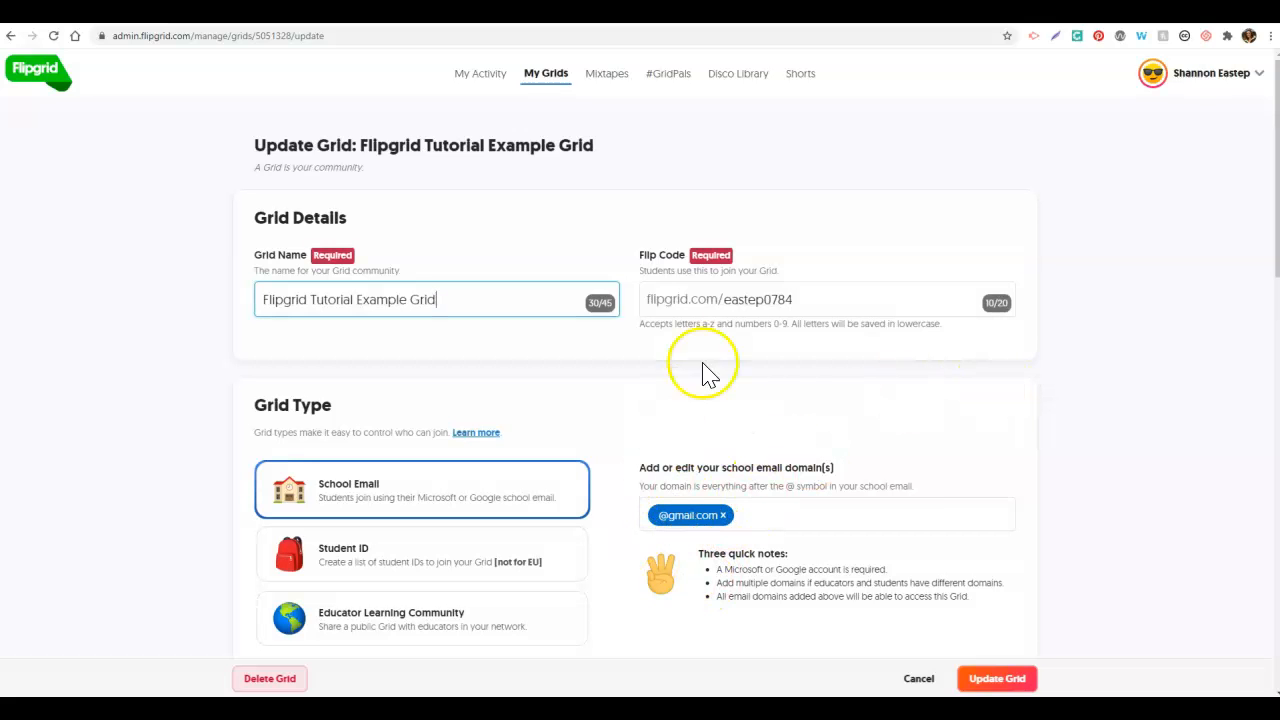
pyautogui.click(764, 515)
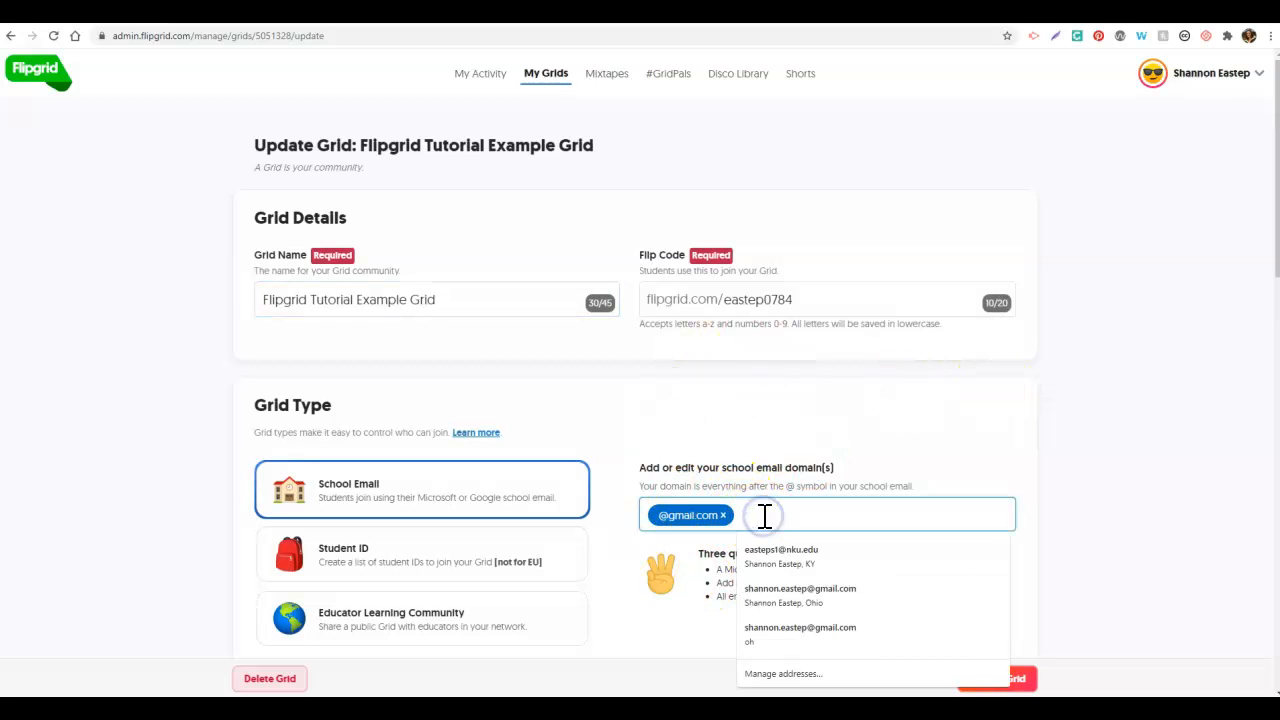
pyautogui.write('@nku.ed')
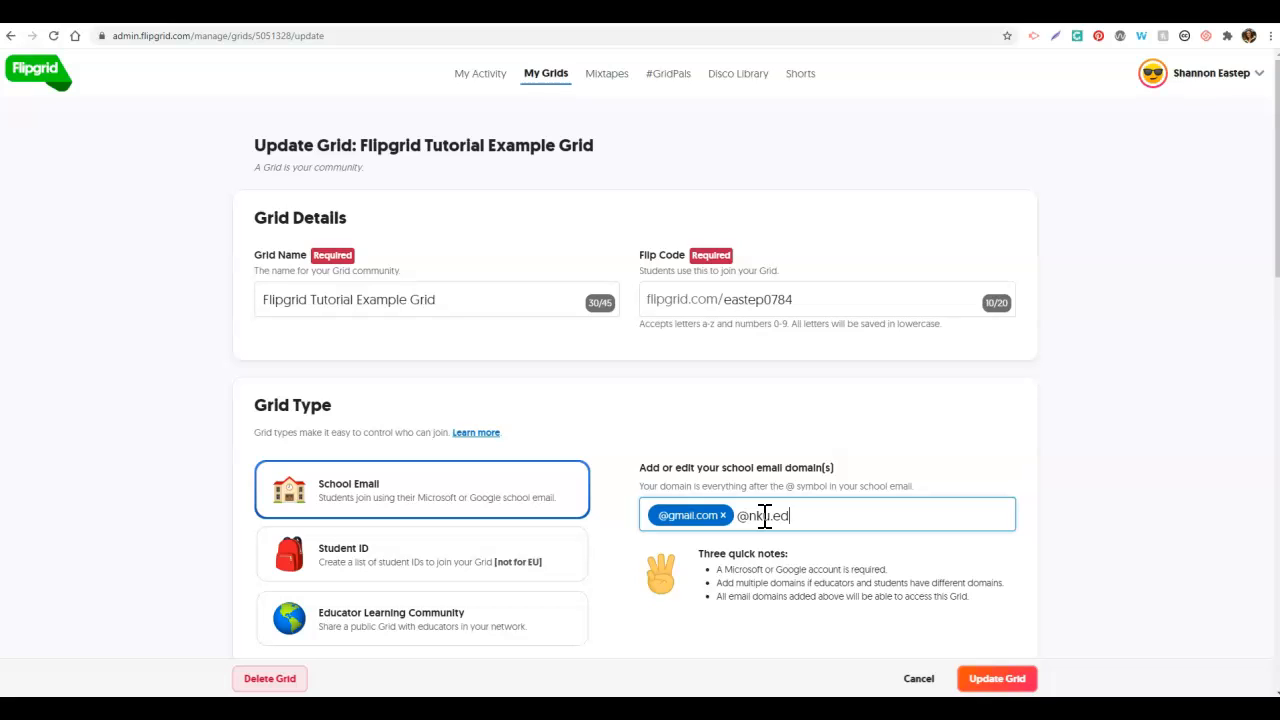
pyautogui.write('u')
pyautogui.press('Return')
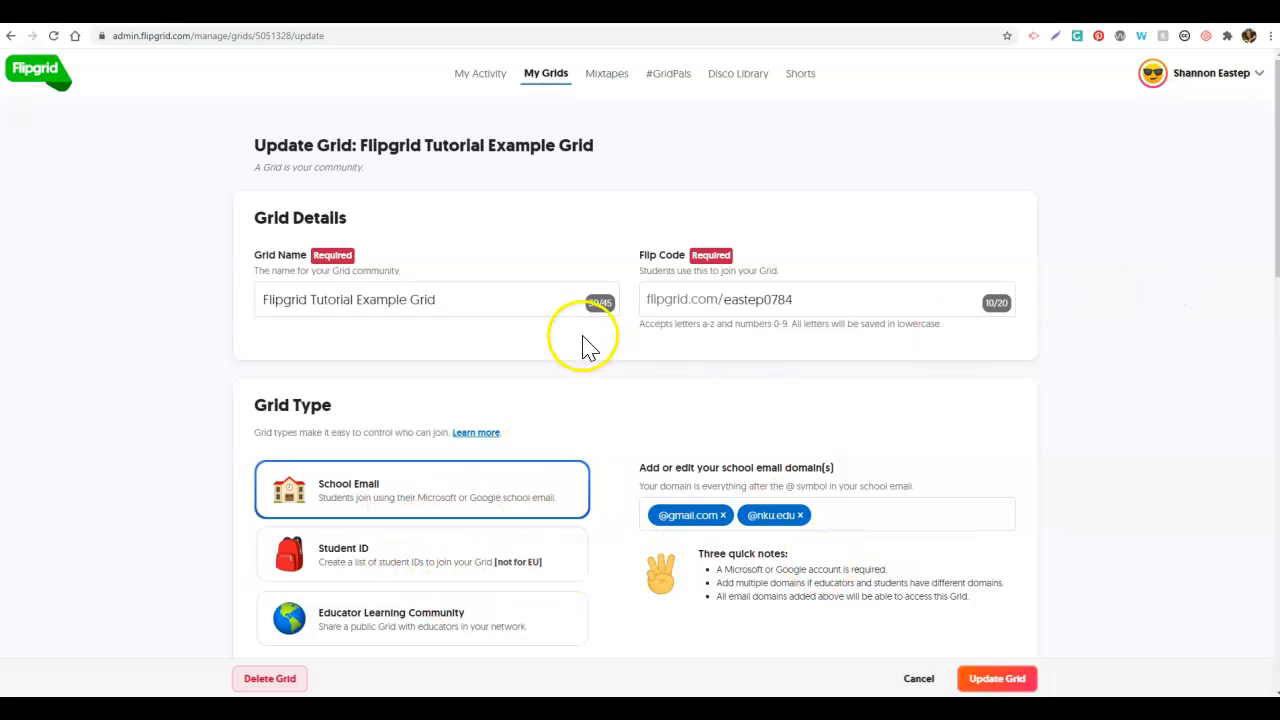
# Step: Leave the tutorial grid's Active State as Active and save the settings with Update Grid
pyautogui.scroll(-1, 1275, 249)
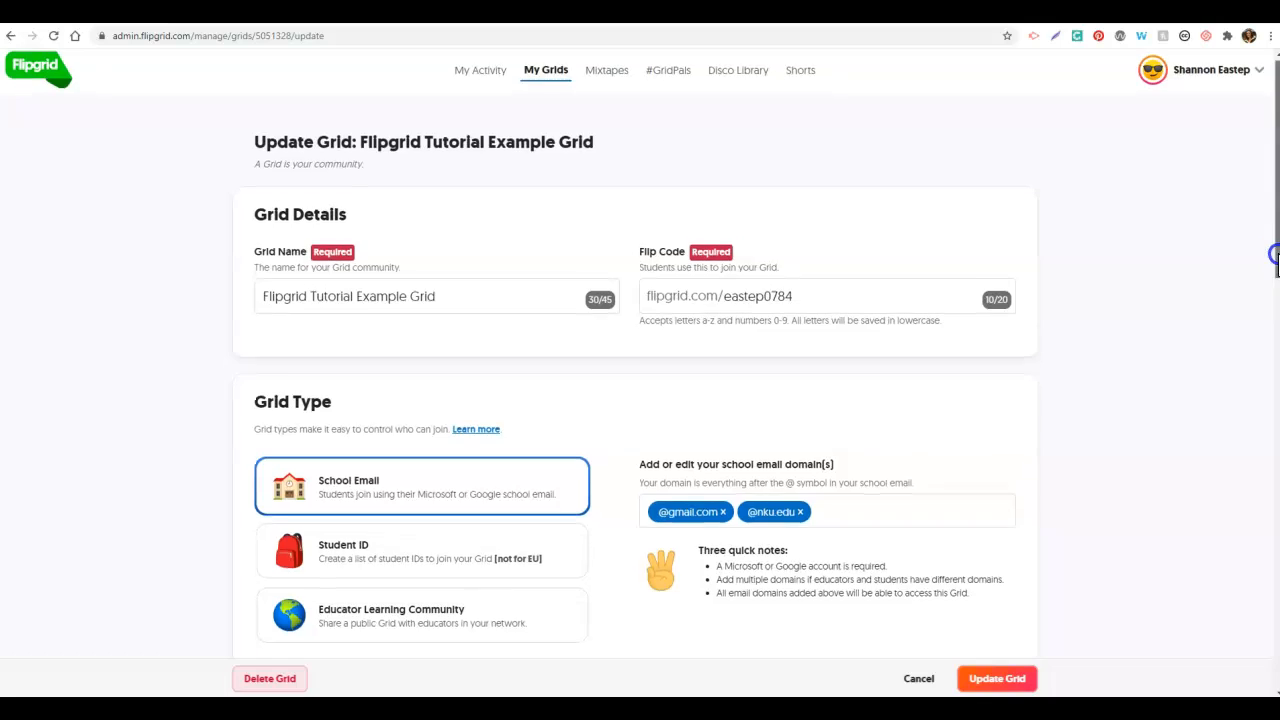
pyautogui.scroll(-3, 1275, 249)
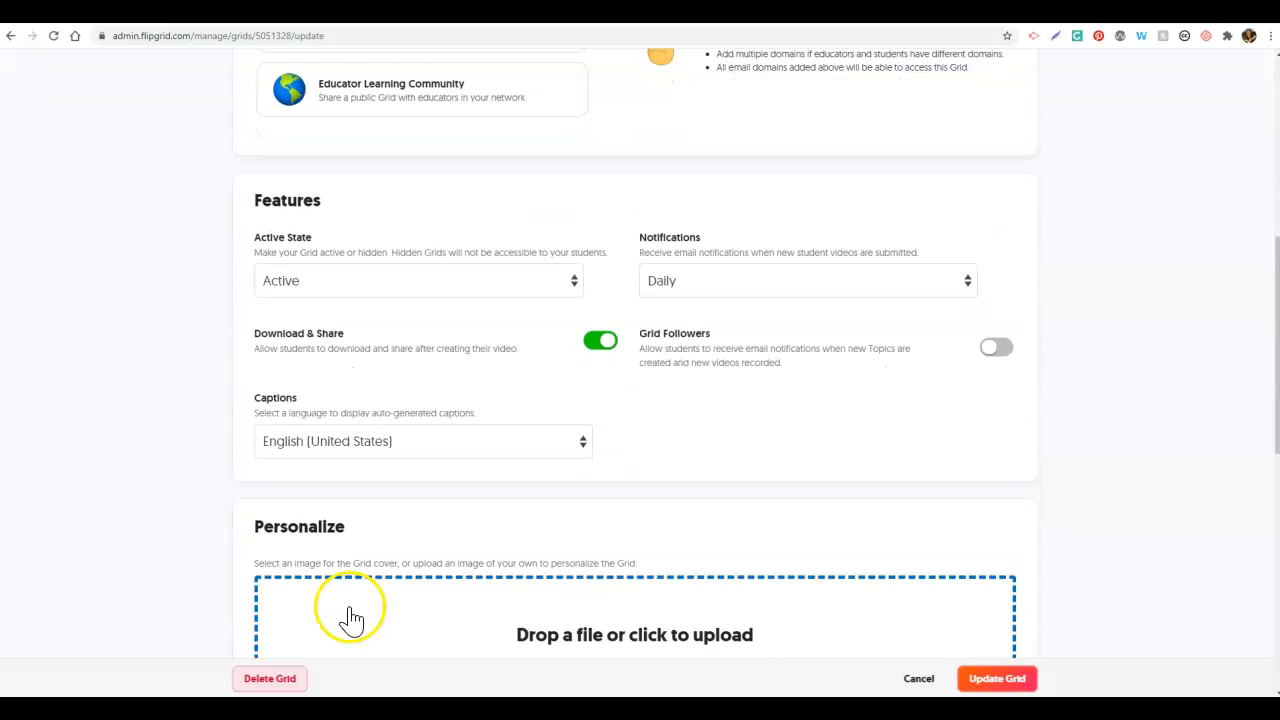
pyautogui.click(400, 288)
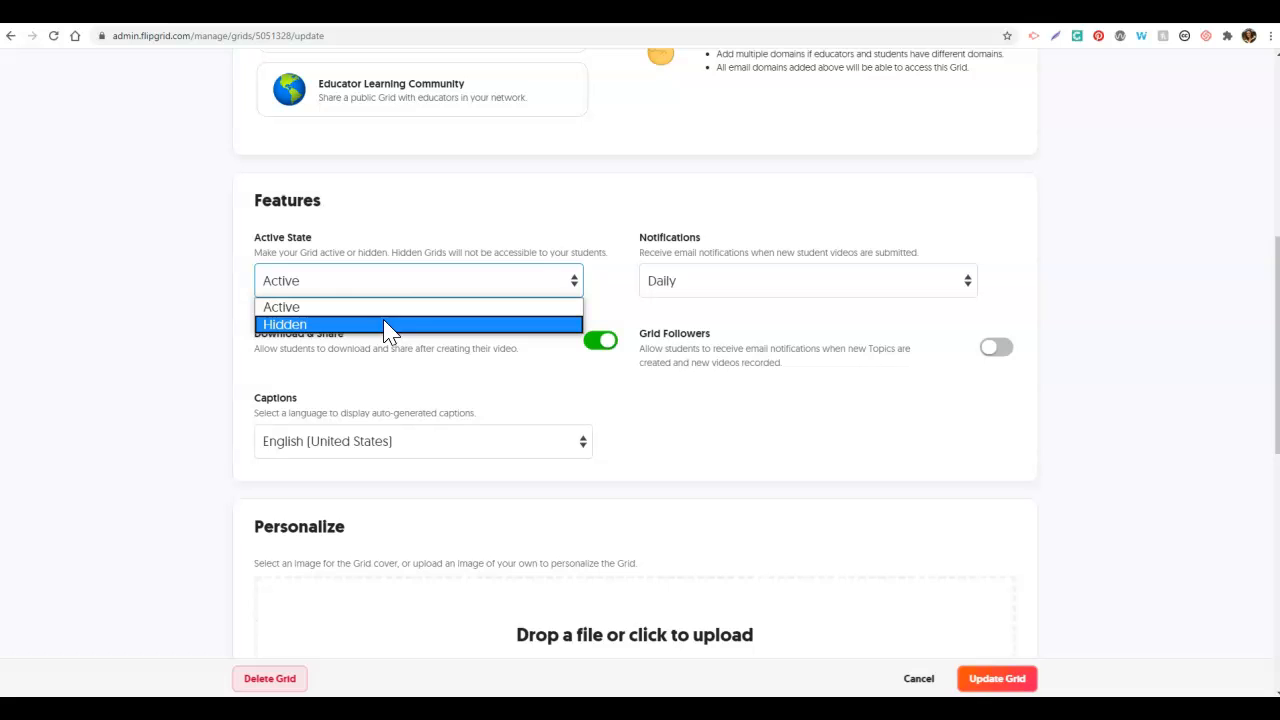
pyautogui.click(438, 472)
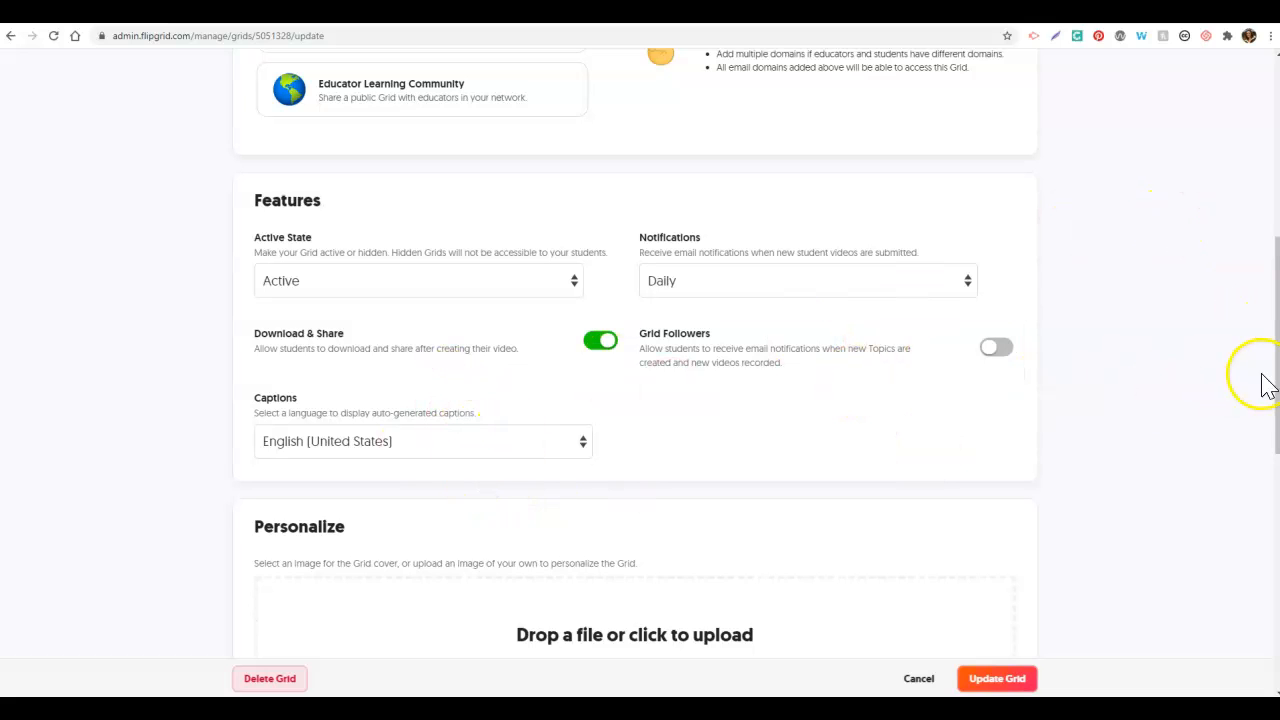
pyautogui.scroll(-3, 1275, 394)
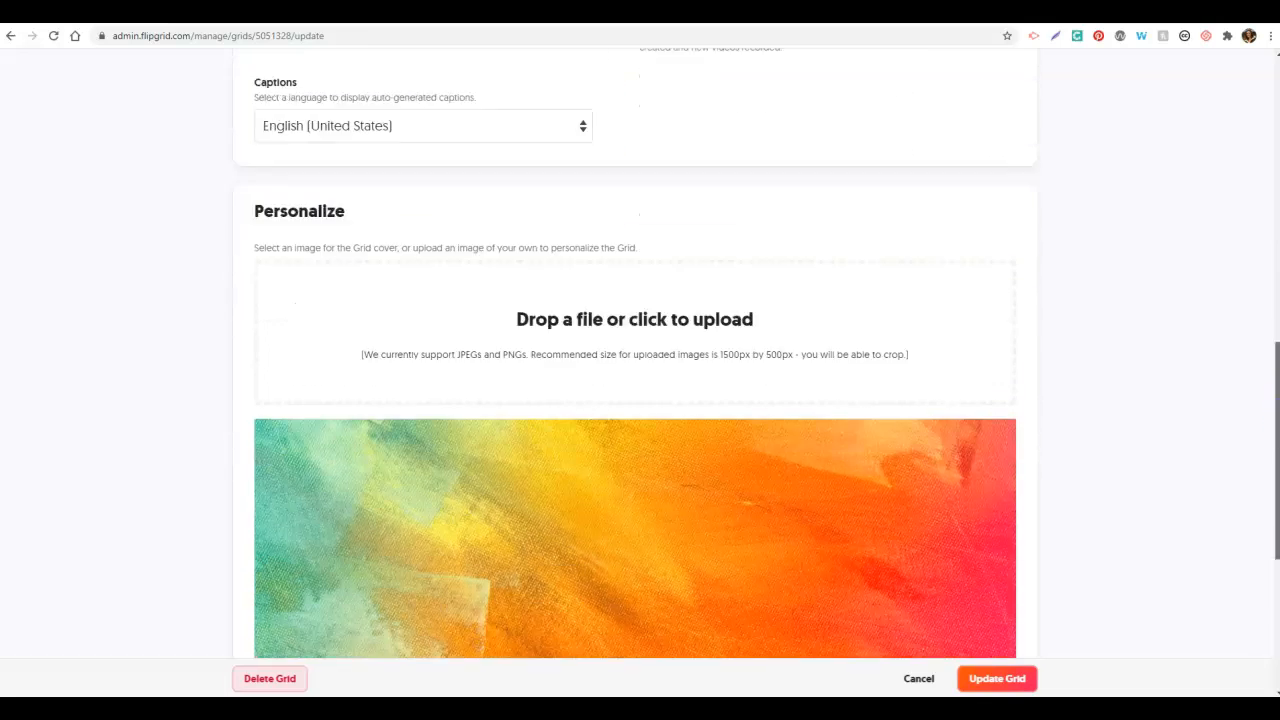
pyautogui.scroll(-1, 1262, 480)
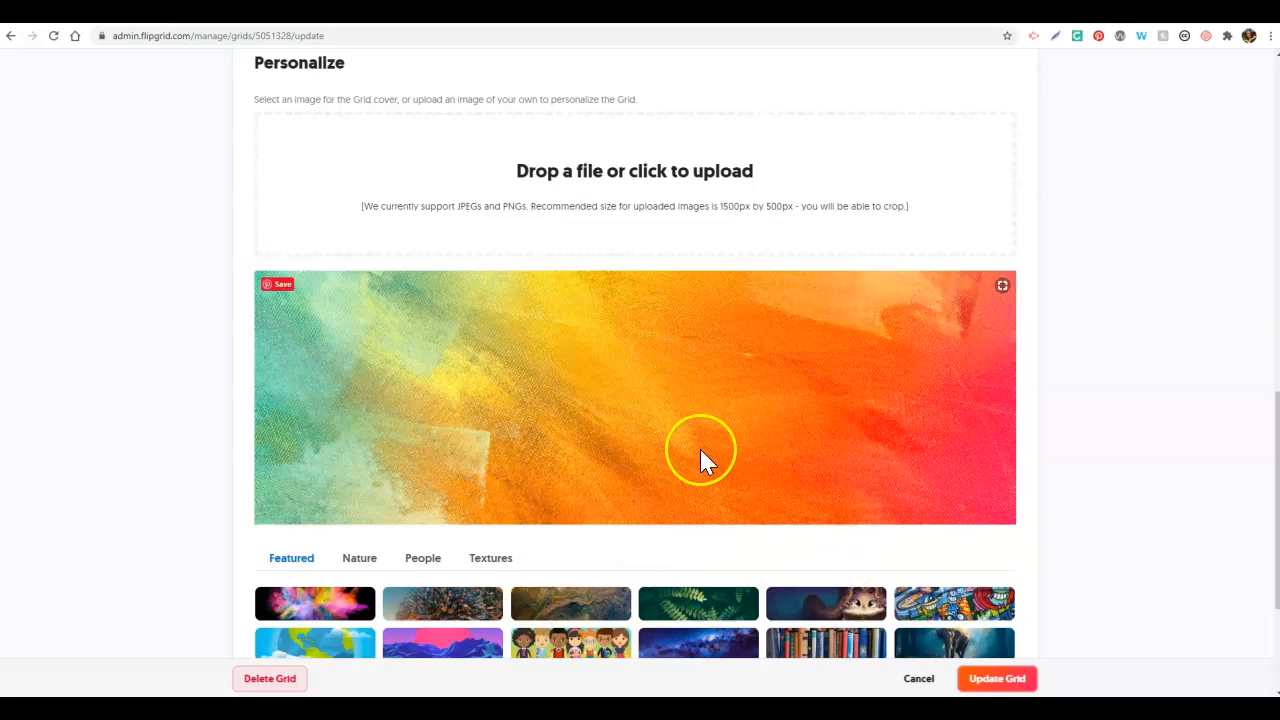
pyautogui.moveTo(1276, 450); pyautogui.dragTo(1275, 527)
pyautogui.click(1020, 582)
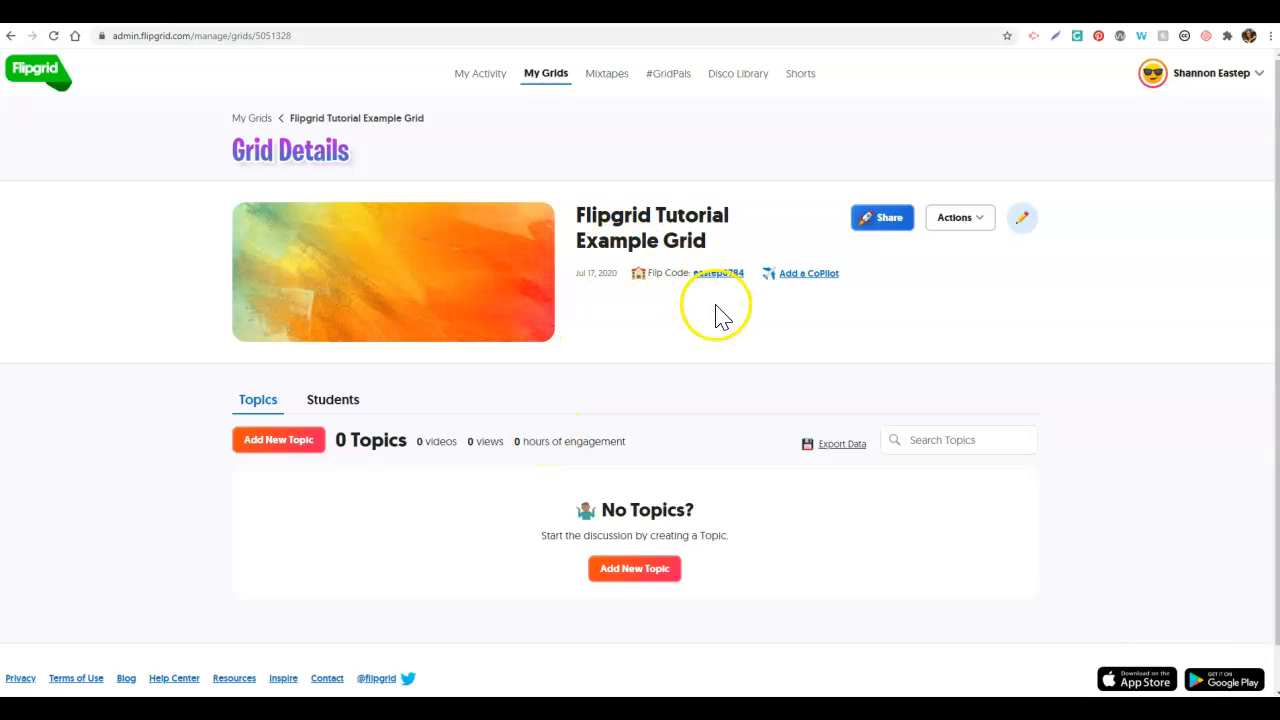
pyautogui.click(886, 226)
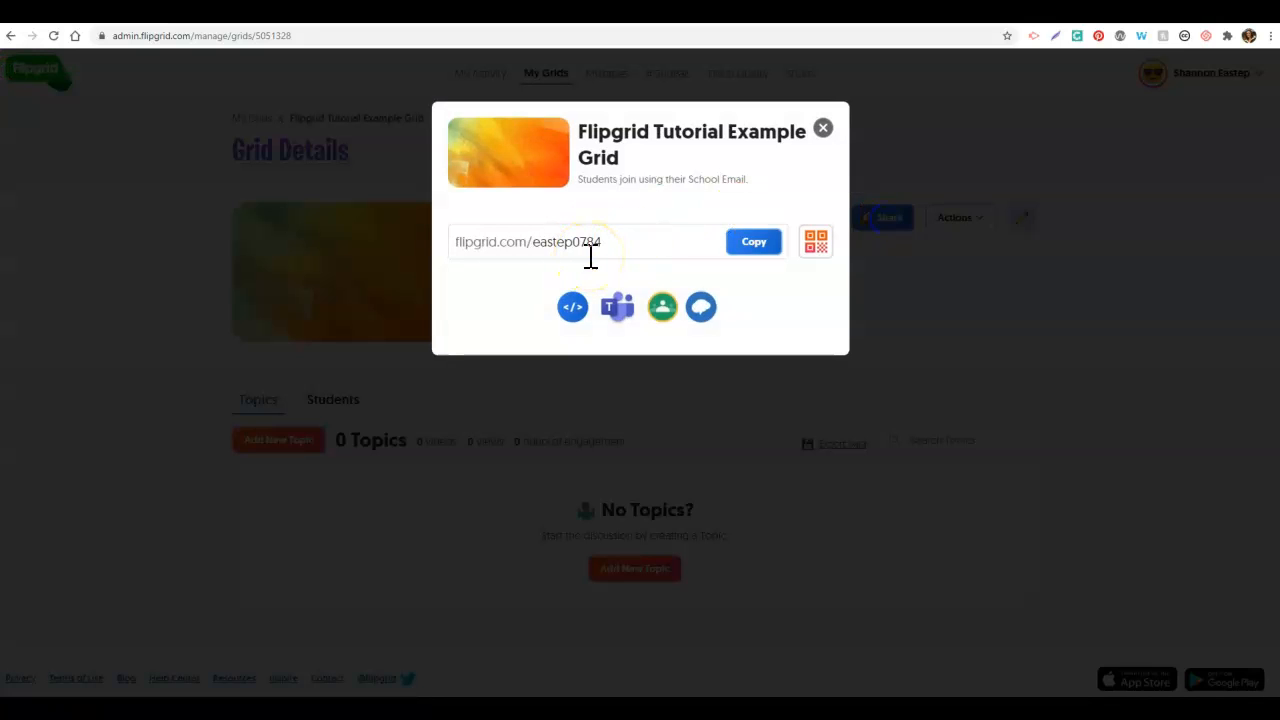
# Step: Close the Share dialog to get back to the tutorial grid's Grid Details page
pyautogui.click(823, 128)
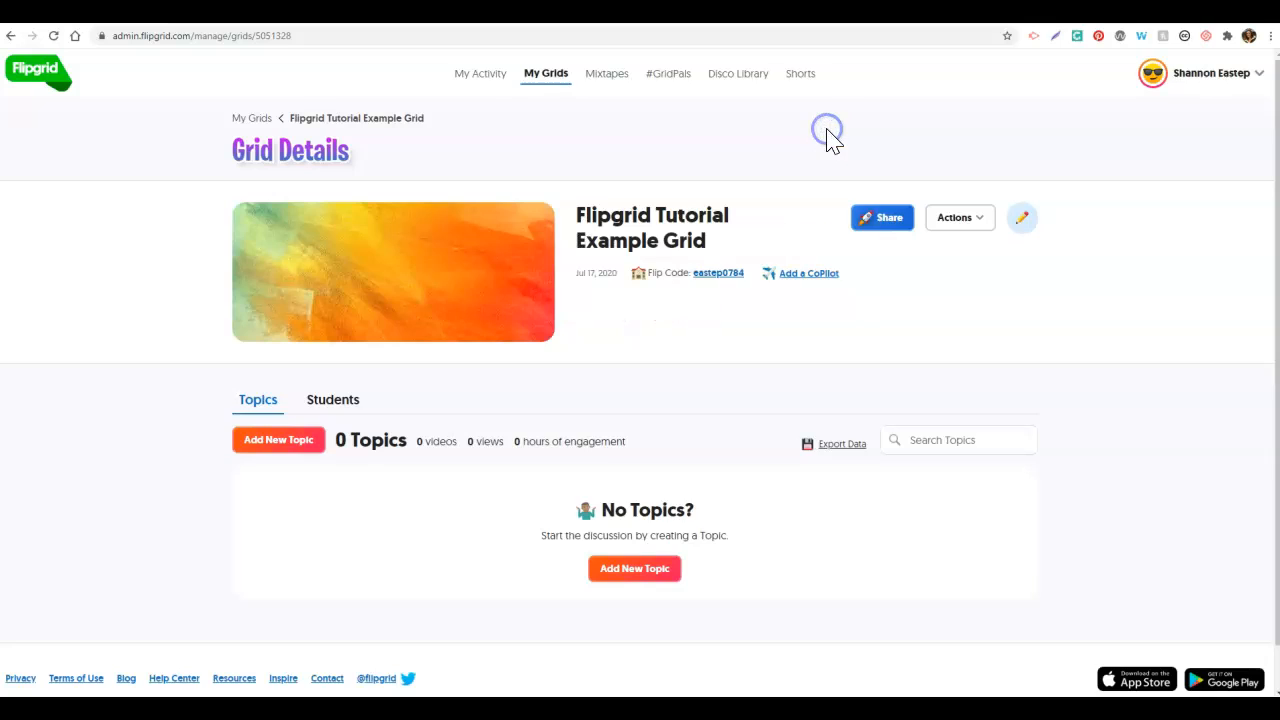
pyautogui.click(646, 343)
pyautogui.click(467, 507)
# Step: Start topic 'Tutorial Topic Example' with a prompt asking for introductions and a Covid-19 lesson
pyautogui.click(292, 451)
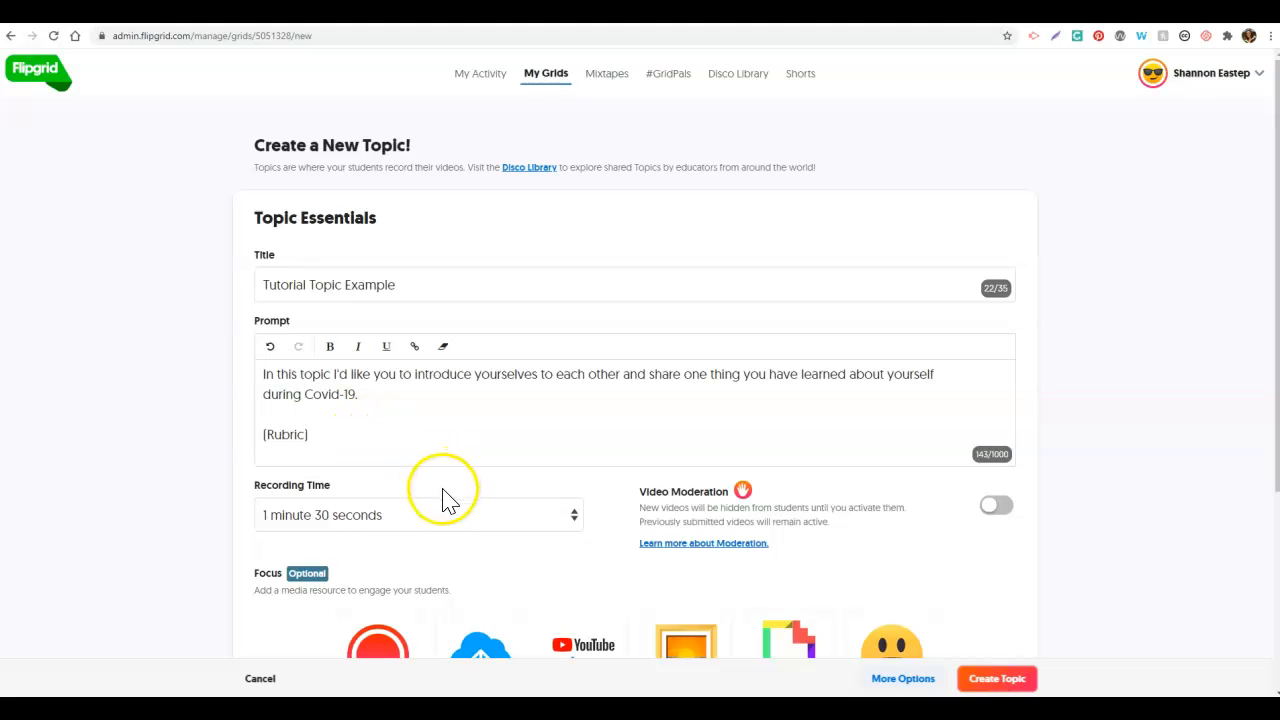
pyautogui.click(572, 518)
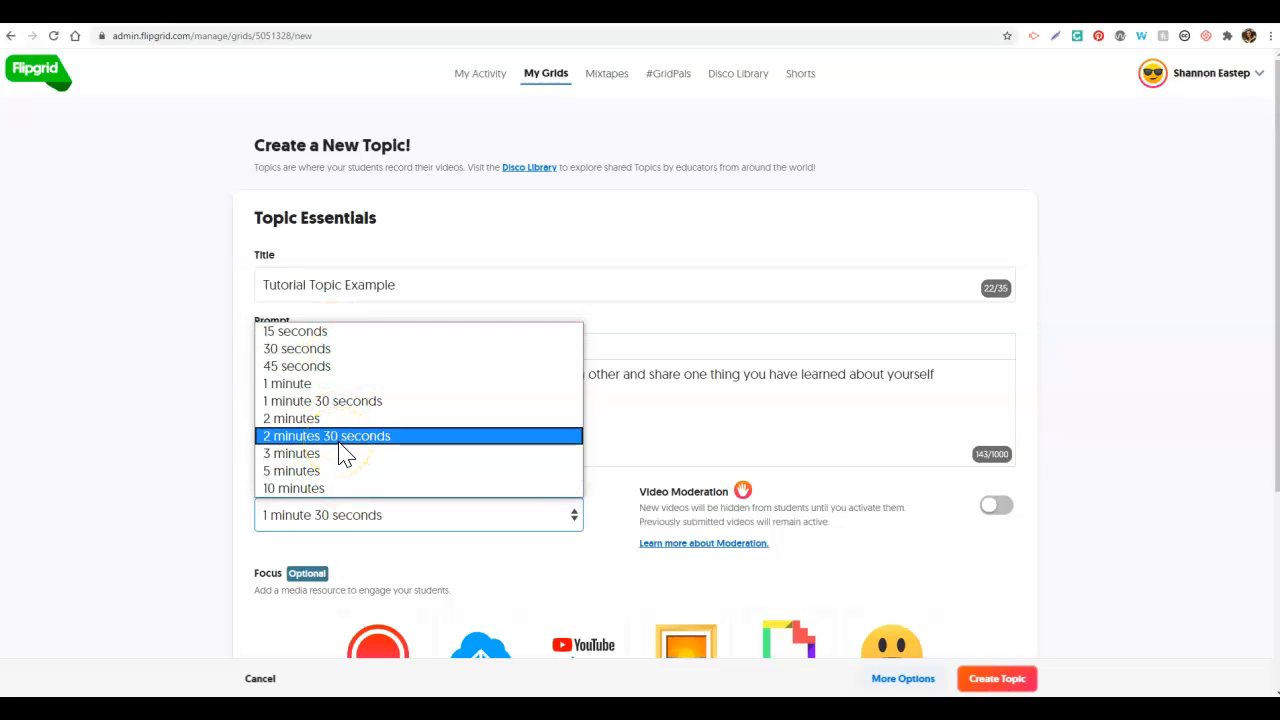
# Step: Set the topic's recording time to 1 minute and review the Focus options below
pyautogui.click(325, 384)
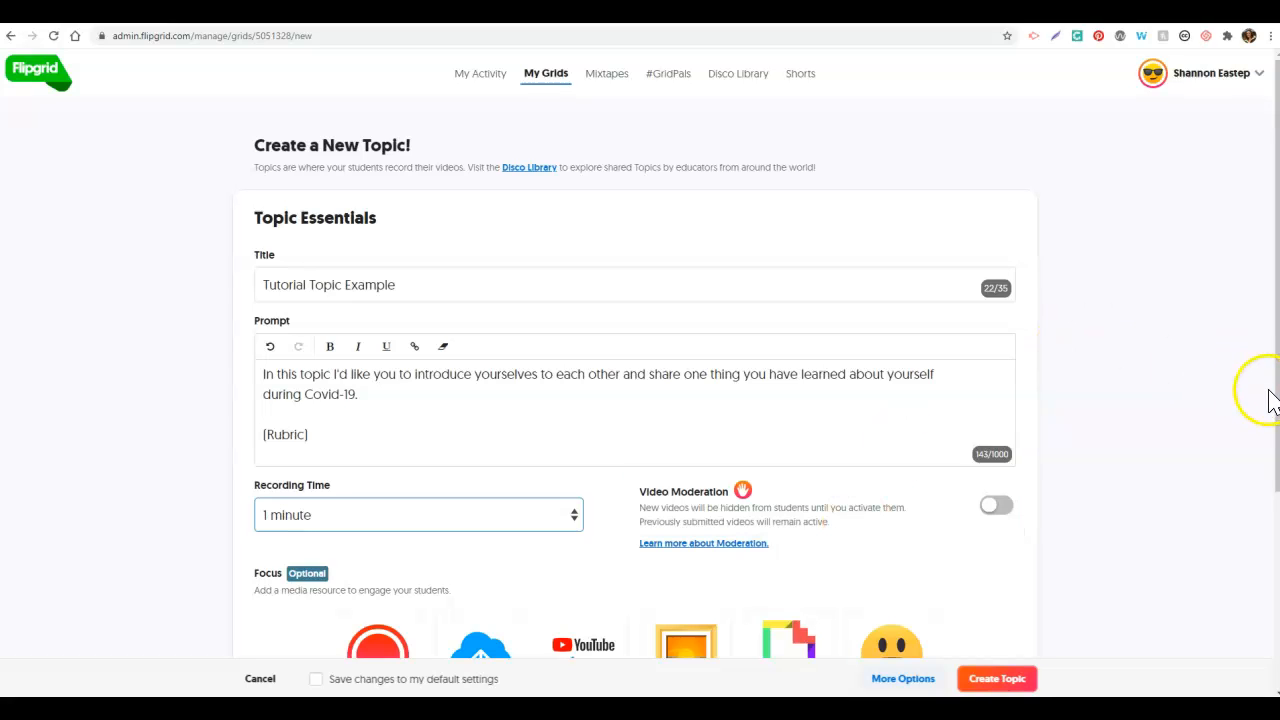
pyautogui.moveTo(1276, 397); pyautogui.dragTo(1276, 573)
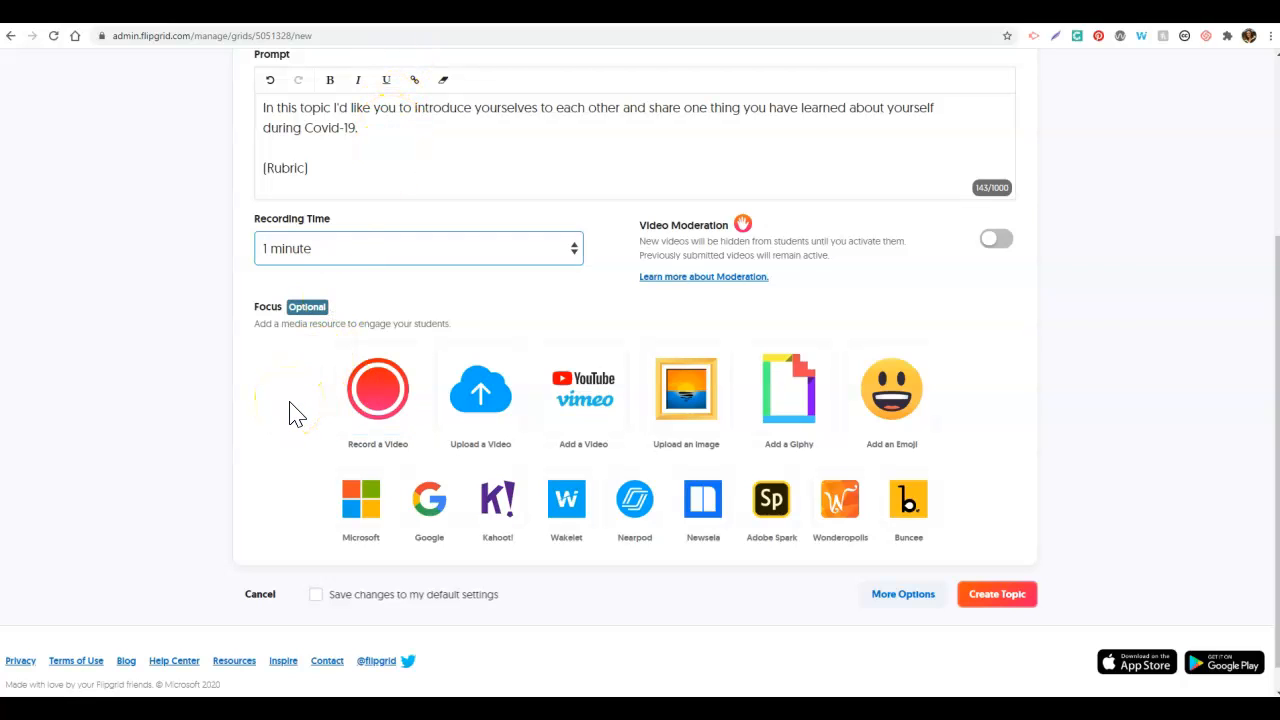
pyautogui.click(510, 418)
# Step: Create Tutorial Topic Example and dismiss the 'Your Topic is ready!' notice with All Set!
pyautogui.click(1000, 596)
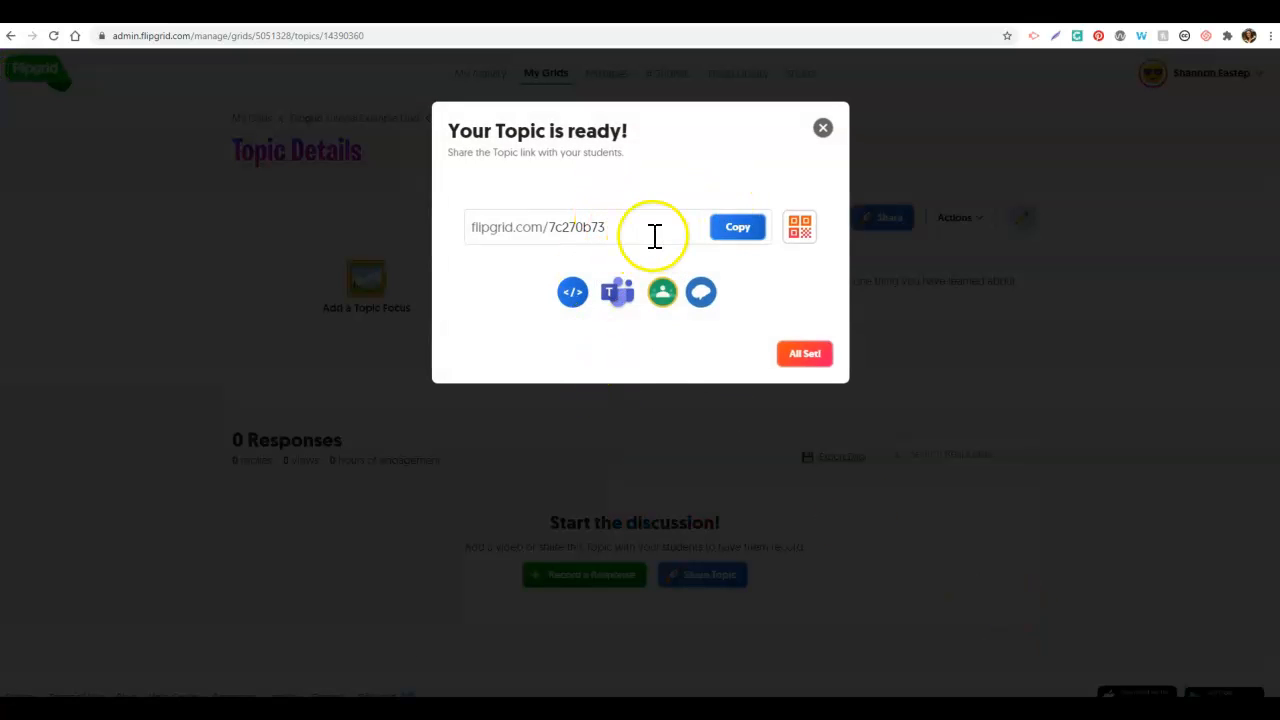
pyautogui.click(797, 366)
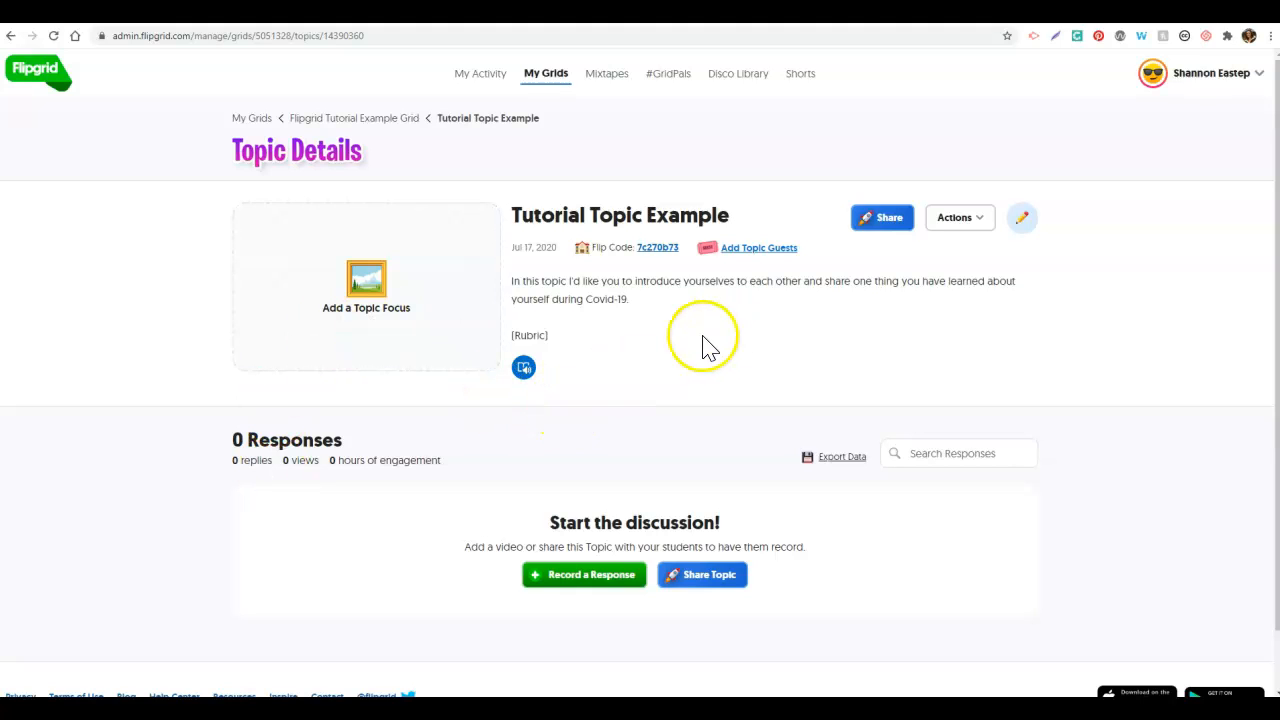
# Step: Open Tutorial Topic Example's student view from the Flip Code, sign in, and scroll to its single video response
pyautogui.click(657, 247)
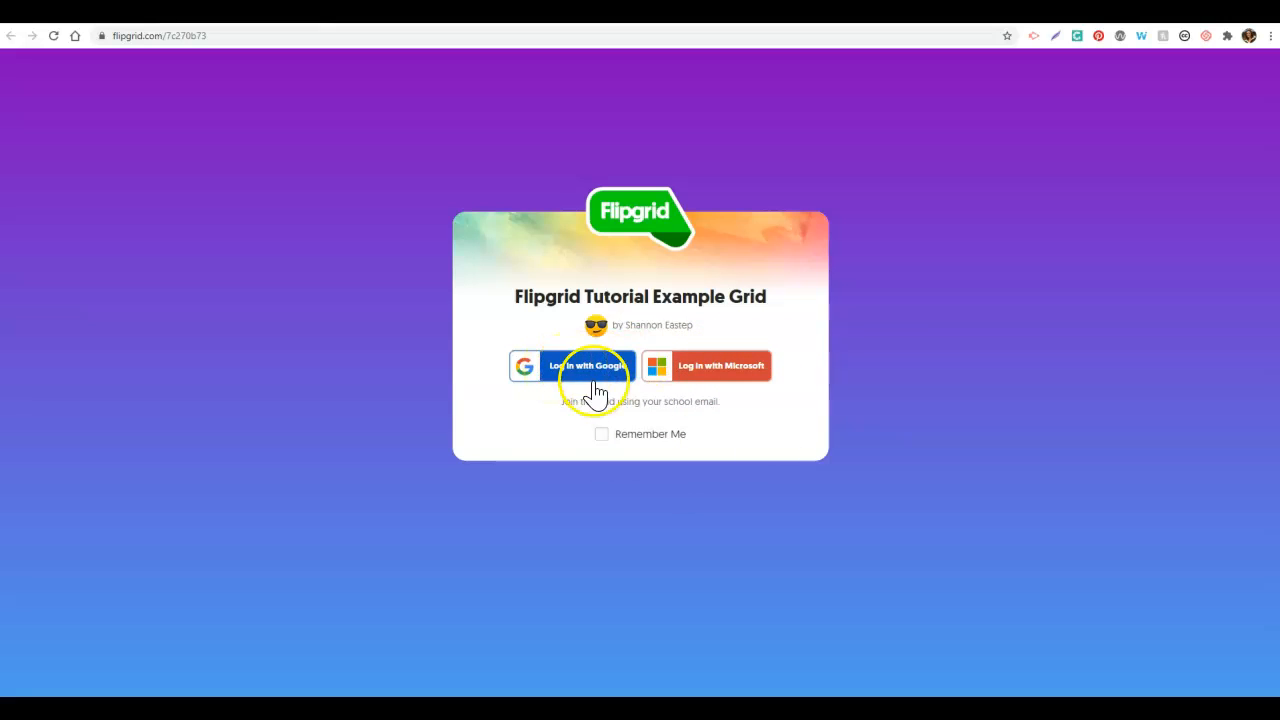
pyautogui.click(697, 390)
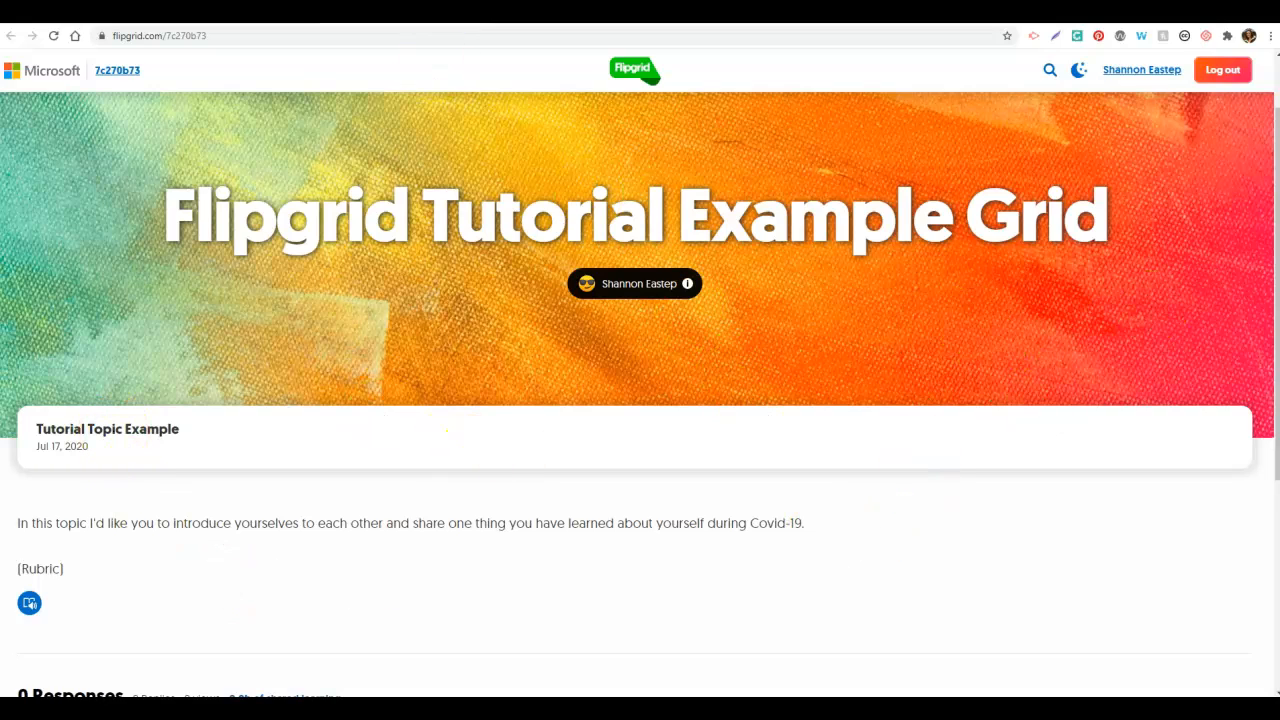
pyautogui.moveTo(1277, 206); pyautogui.dragTo(1277, 391)
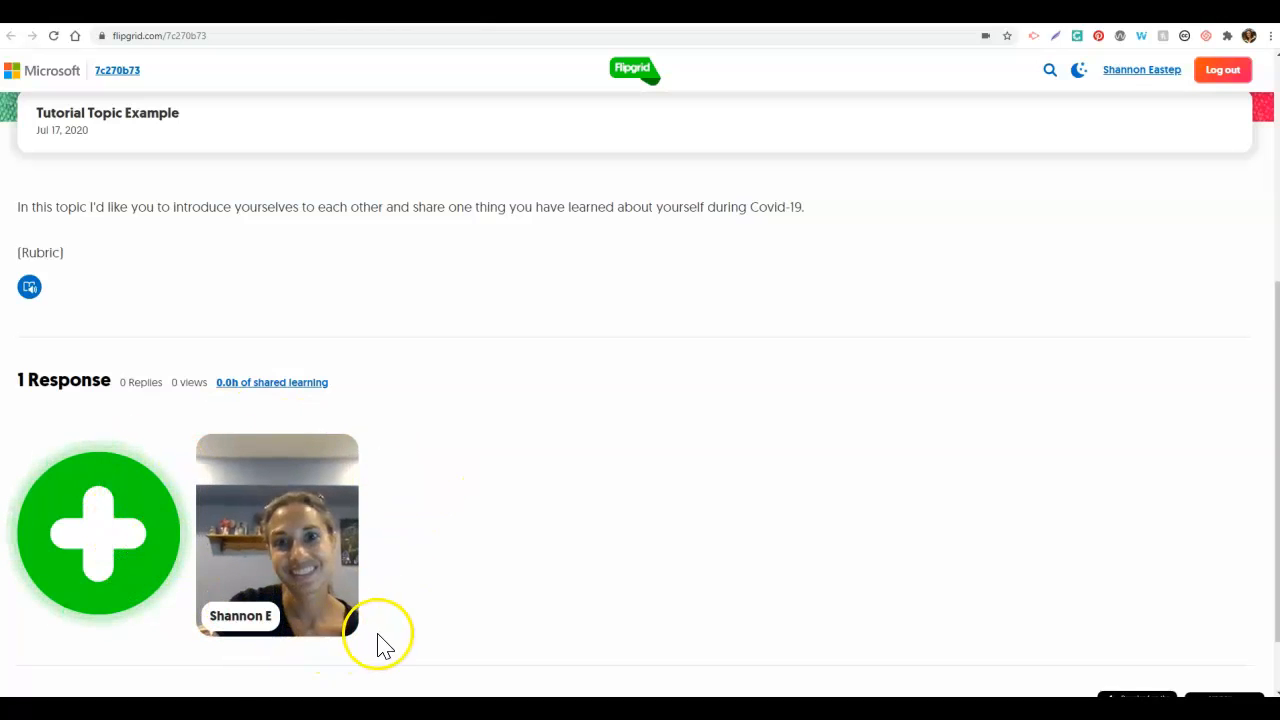
pyautogui.click(297, 540)
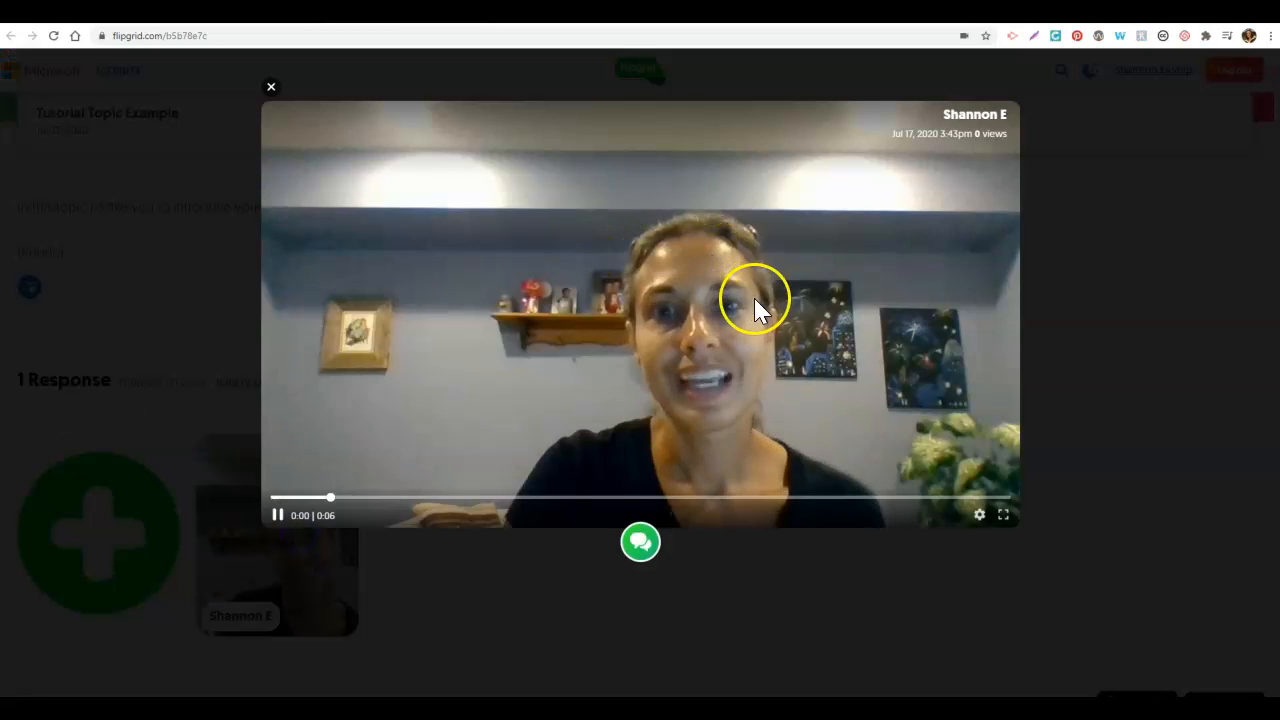
pyautogui.click(278, 515)
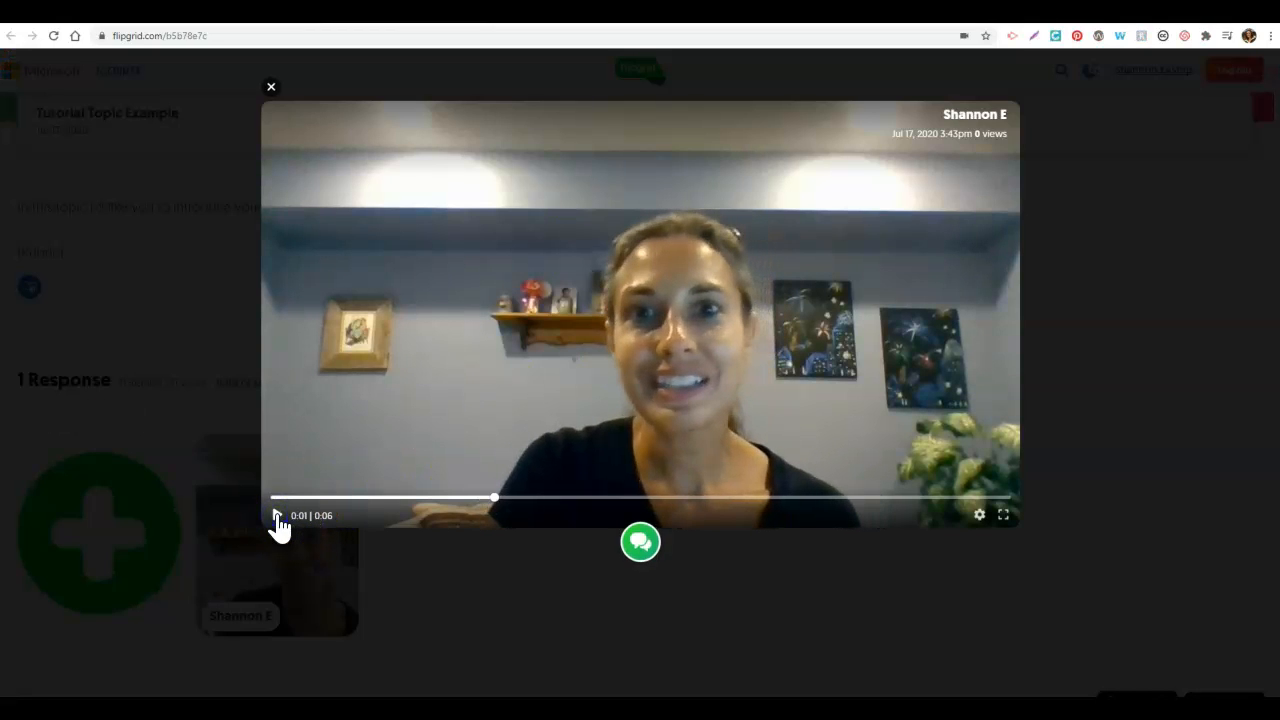
pyautogui.click(641, 541)
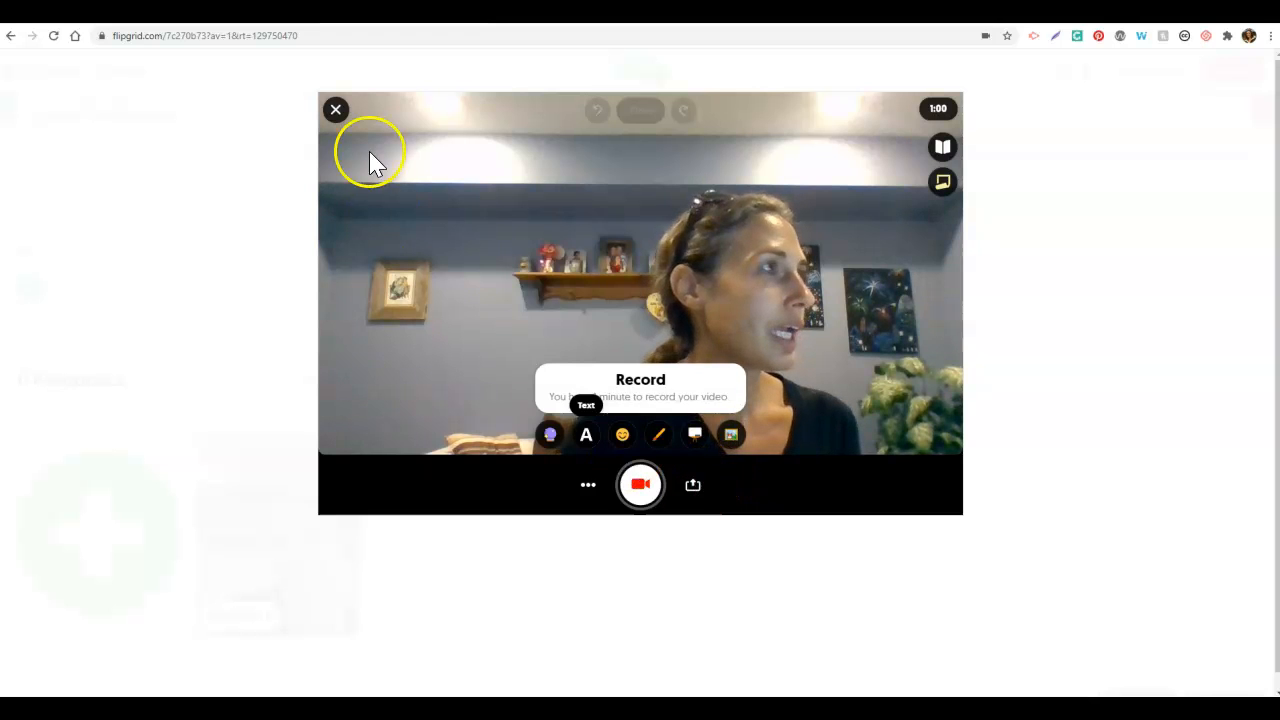
pyautogui.click(337, 110)
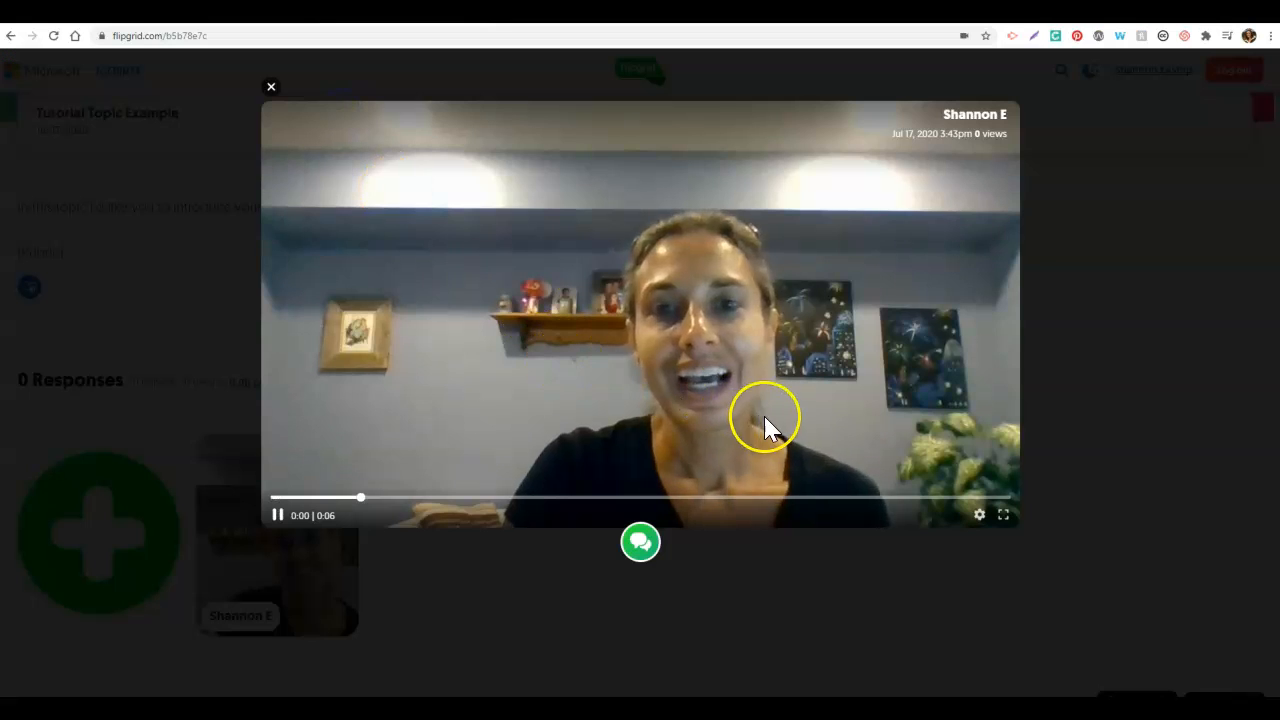
pyautogui.click(271, 87)
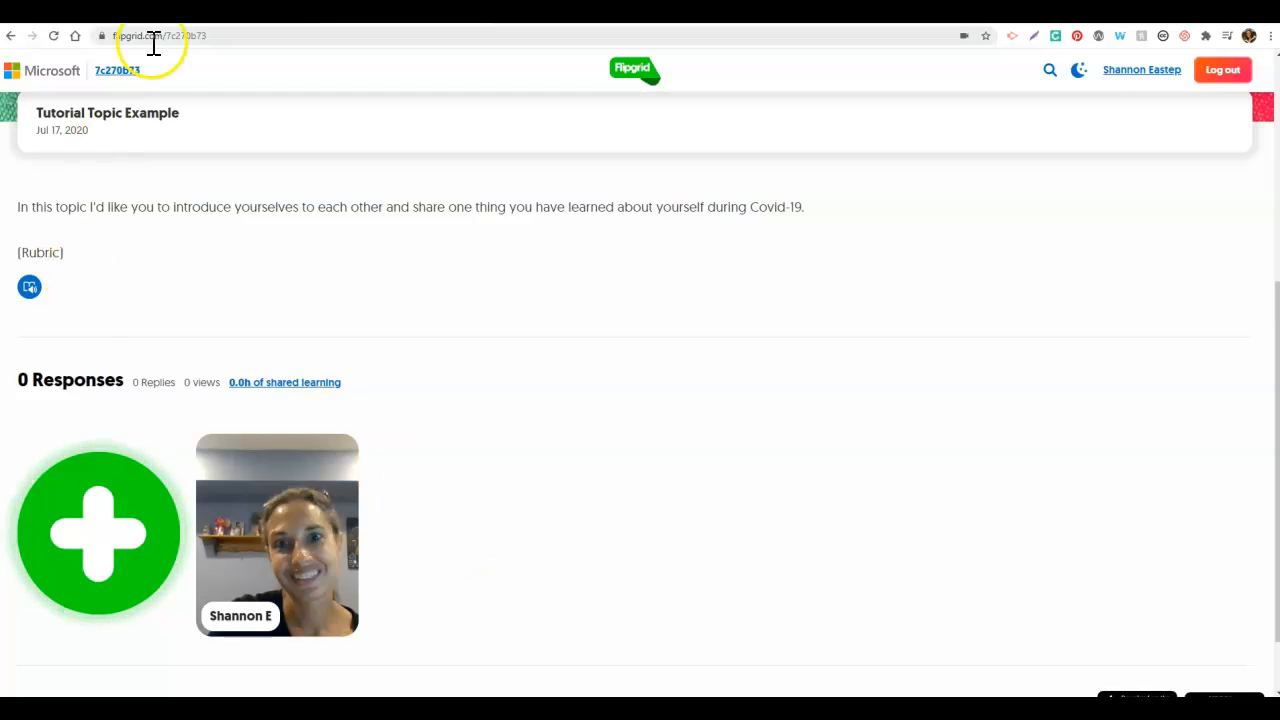
# Step: Return to Tutorial Topic Example's Topic Details page and bring up its share link
pyautogui.hotkey('ctrl', 'shift', 'Tab')
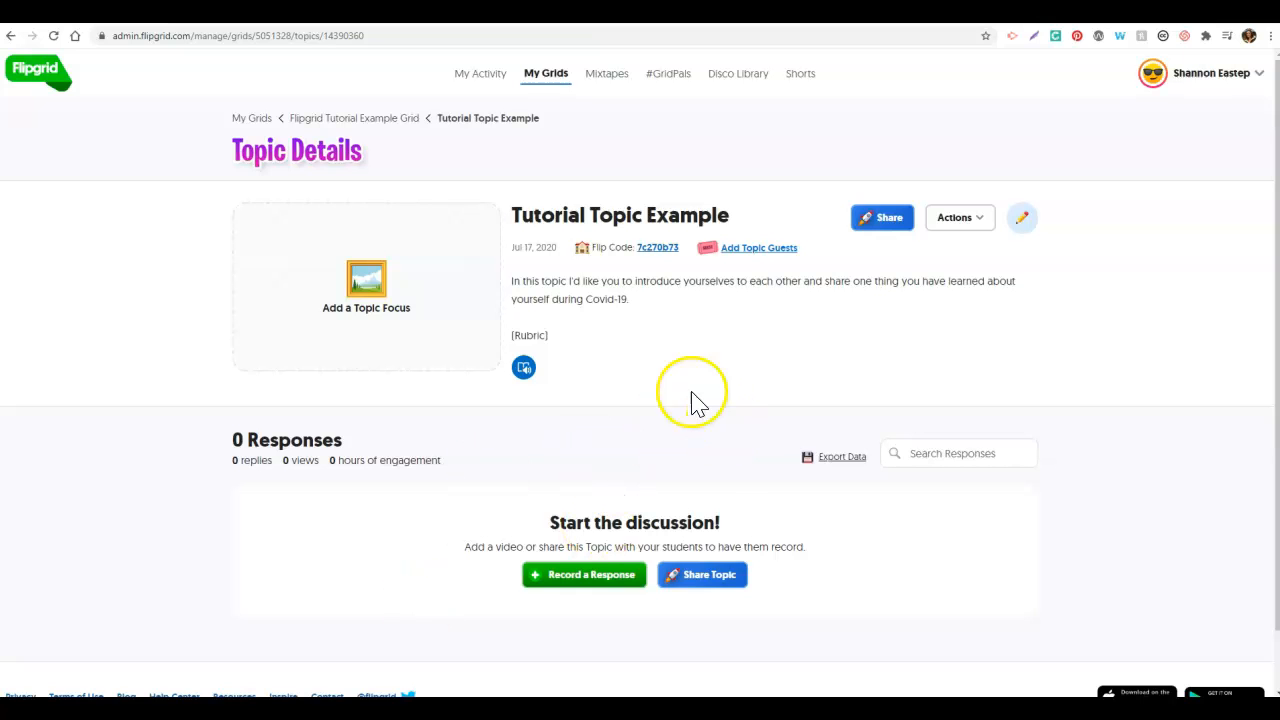
pyautogui.click(879, 222)
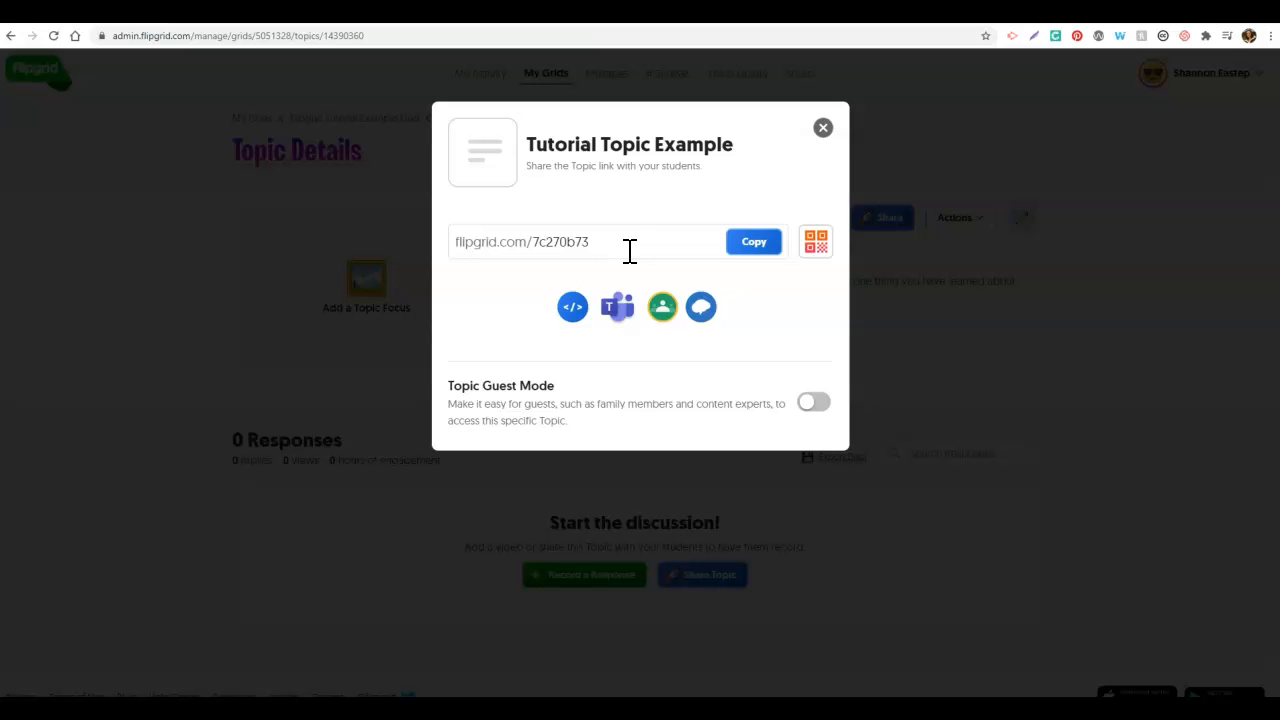
# Step: Close the Tutorial Topic Example share dialog
pyautogui.click(823, 128)
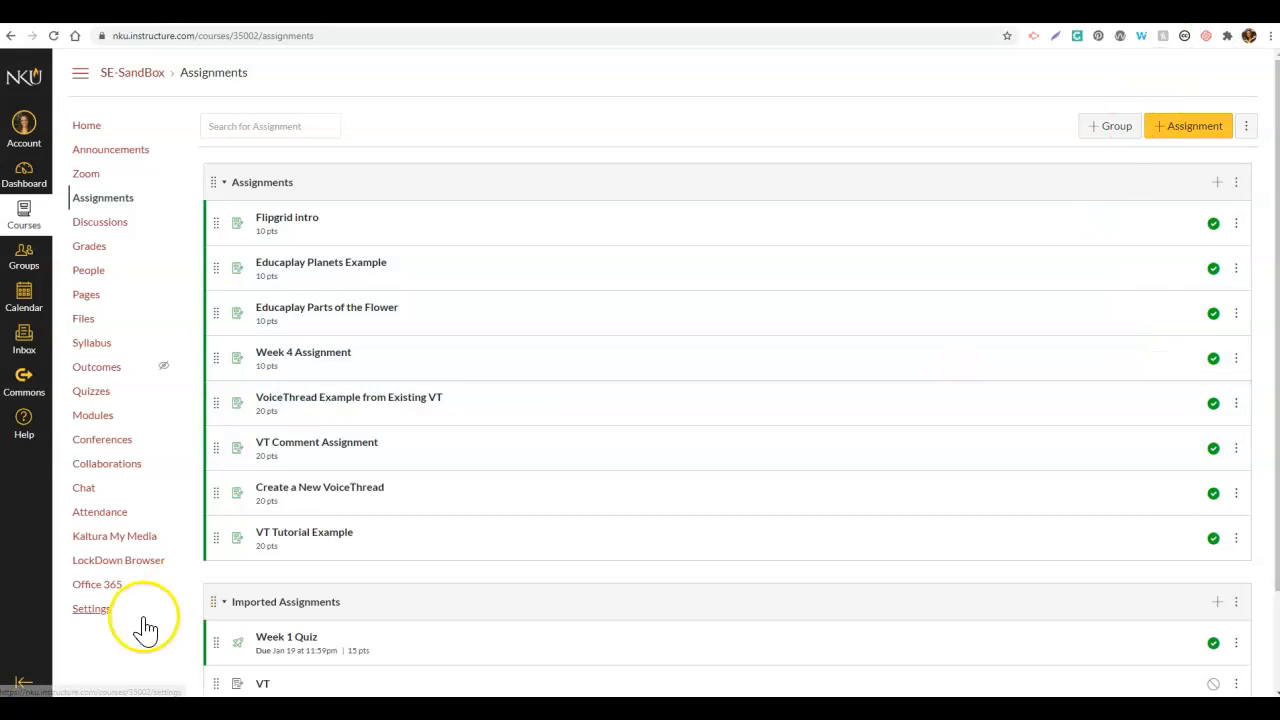
# Step: Show the External Apps catalogue in the Main EDU 313 Course's Settings
pyautogui.click(93, 624)
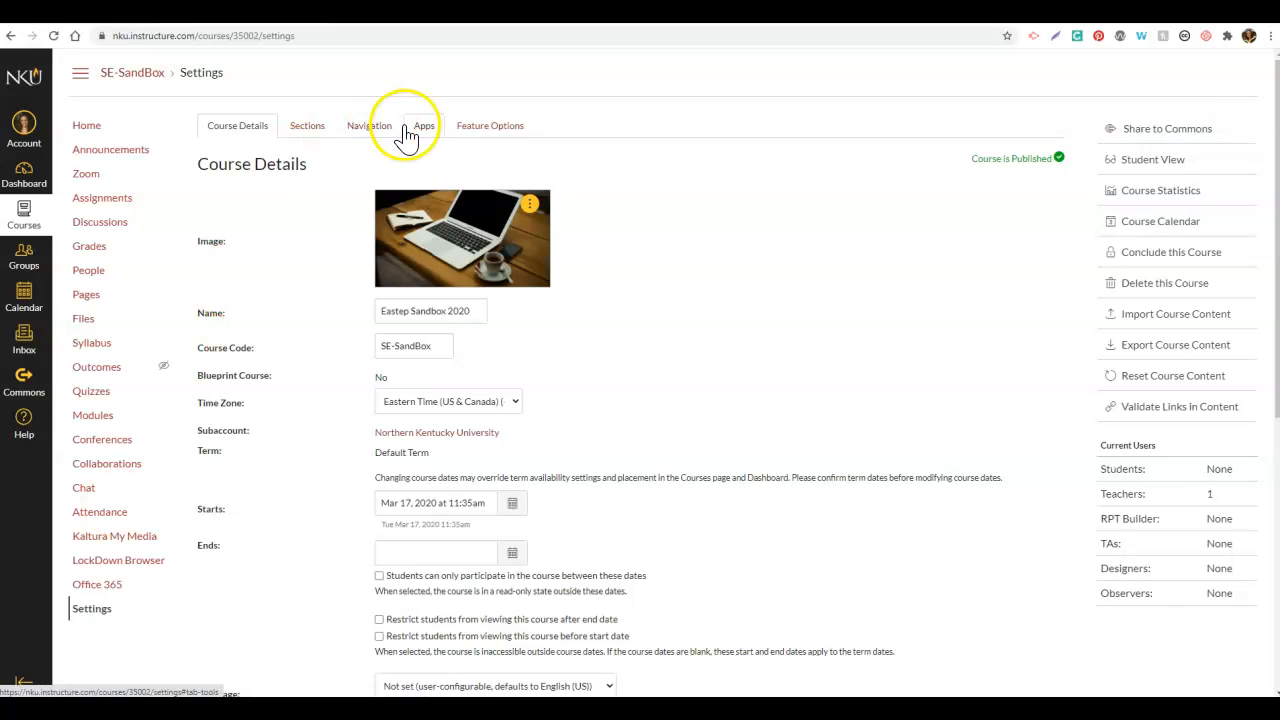
pyautogui.click(422, 137)
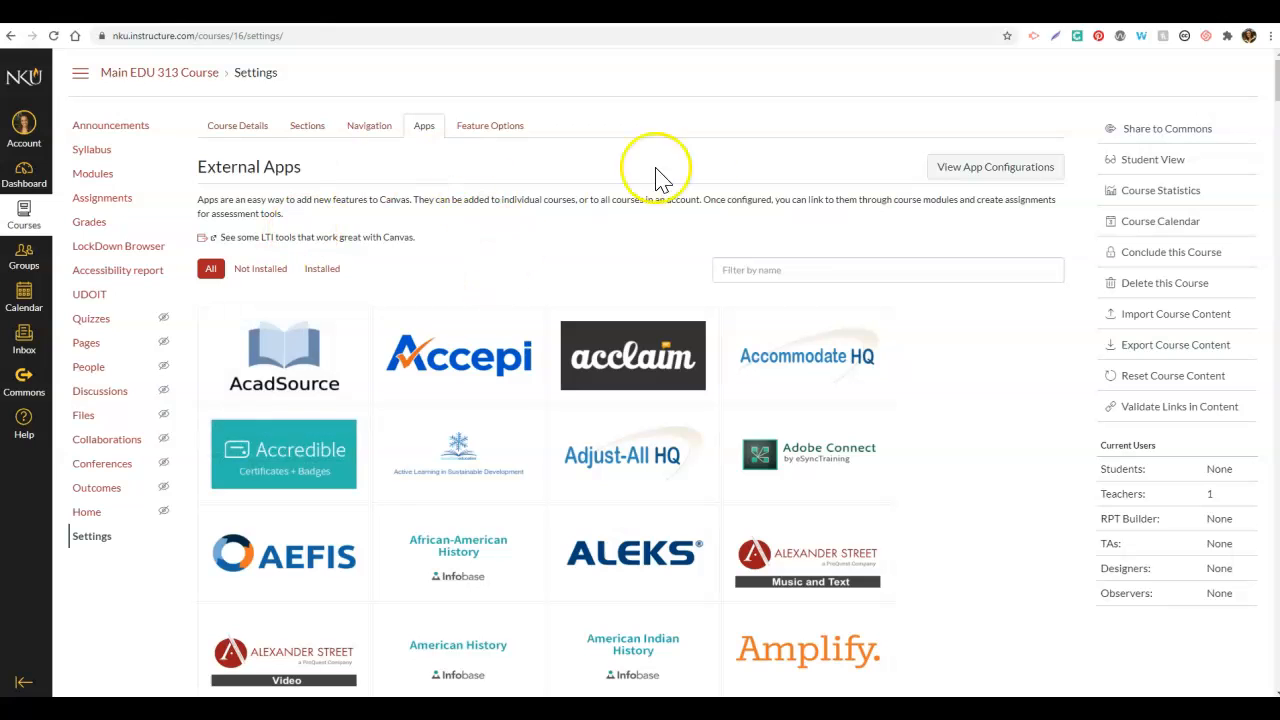
# Step: Filter the app catalogue for 'Flip' and start adding the Flipgrid app to the course
pyautogui.click(776, 268)
pyautogui.write('Flip')
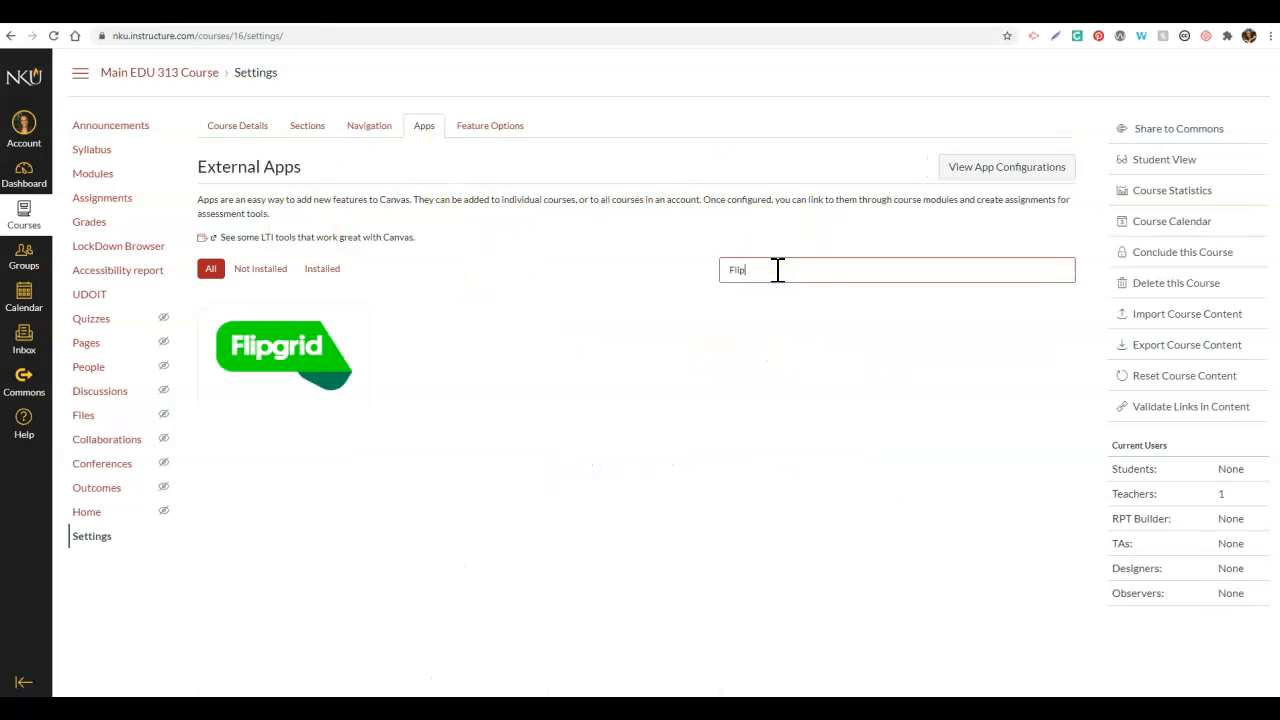
pyautogui.click(298, 358)
pyautogui.click(305, 368)
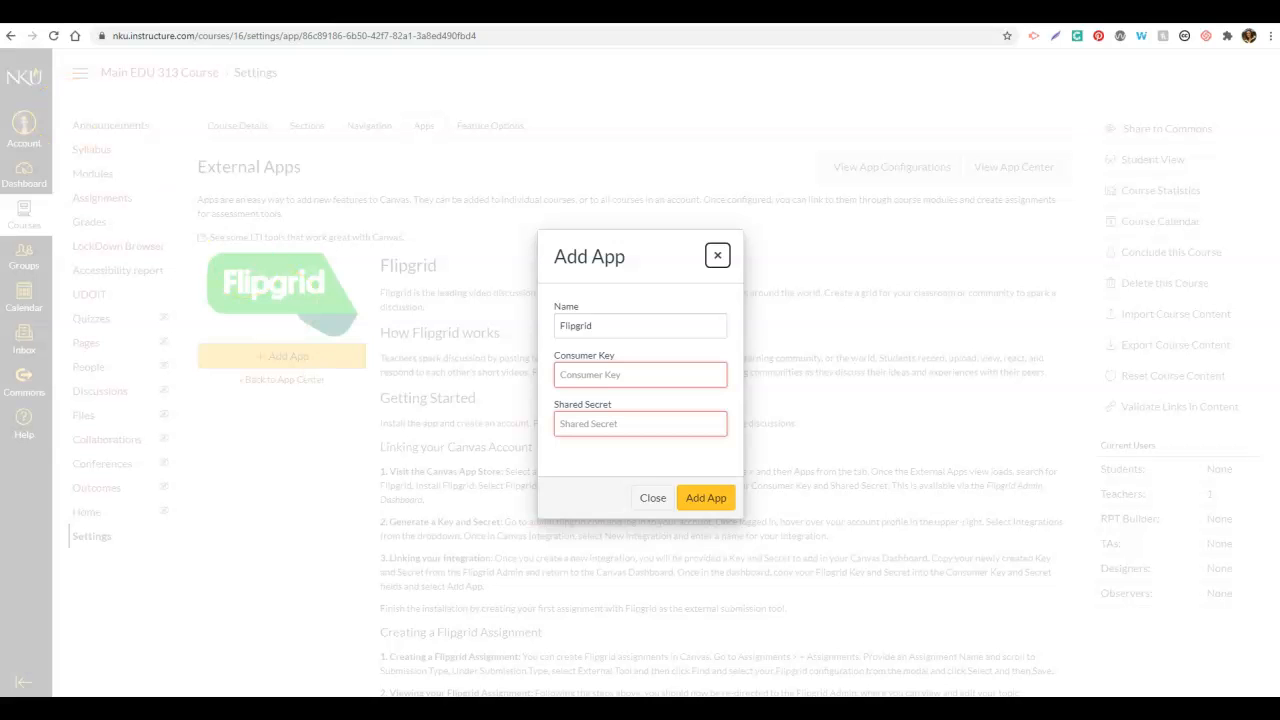
pyautogui.click(84, 14)
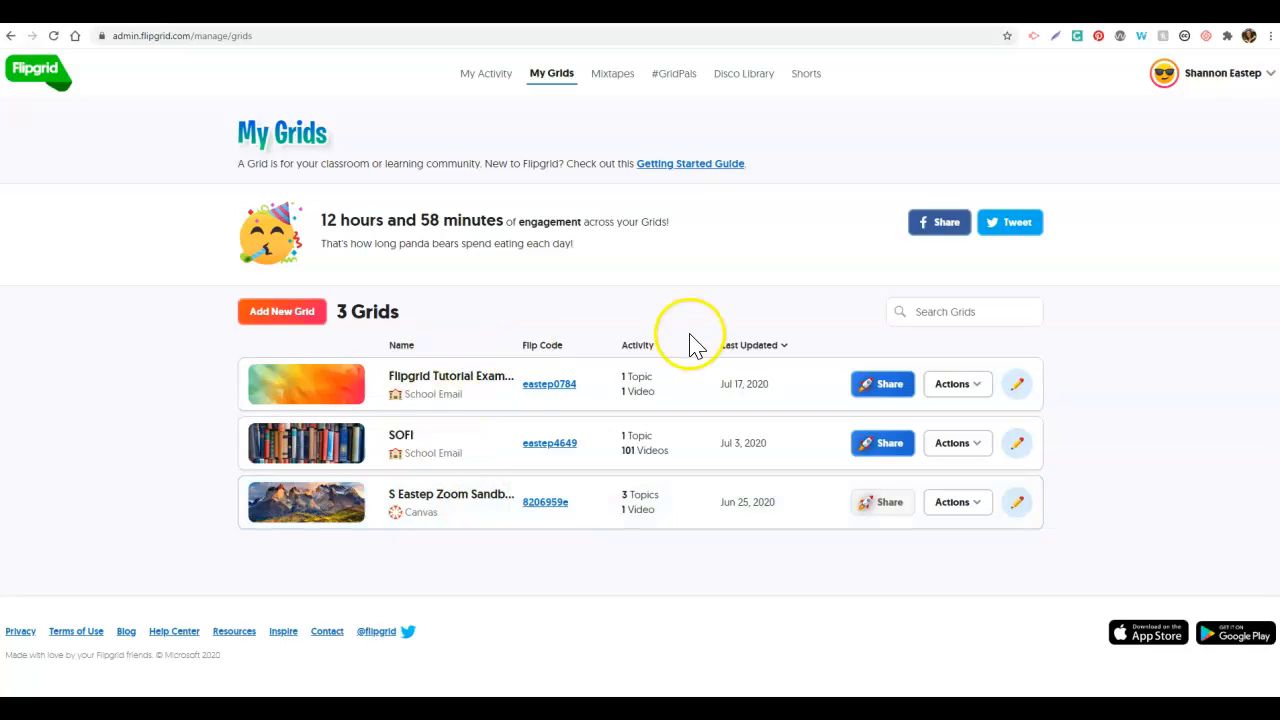
# Step: Create a new Flipgrid Canvas integration named 'Tutorial Integration'
pyautogui.click(1268, 84)
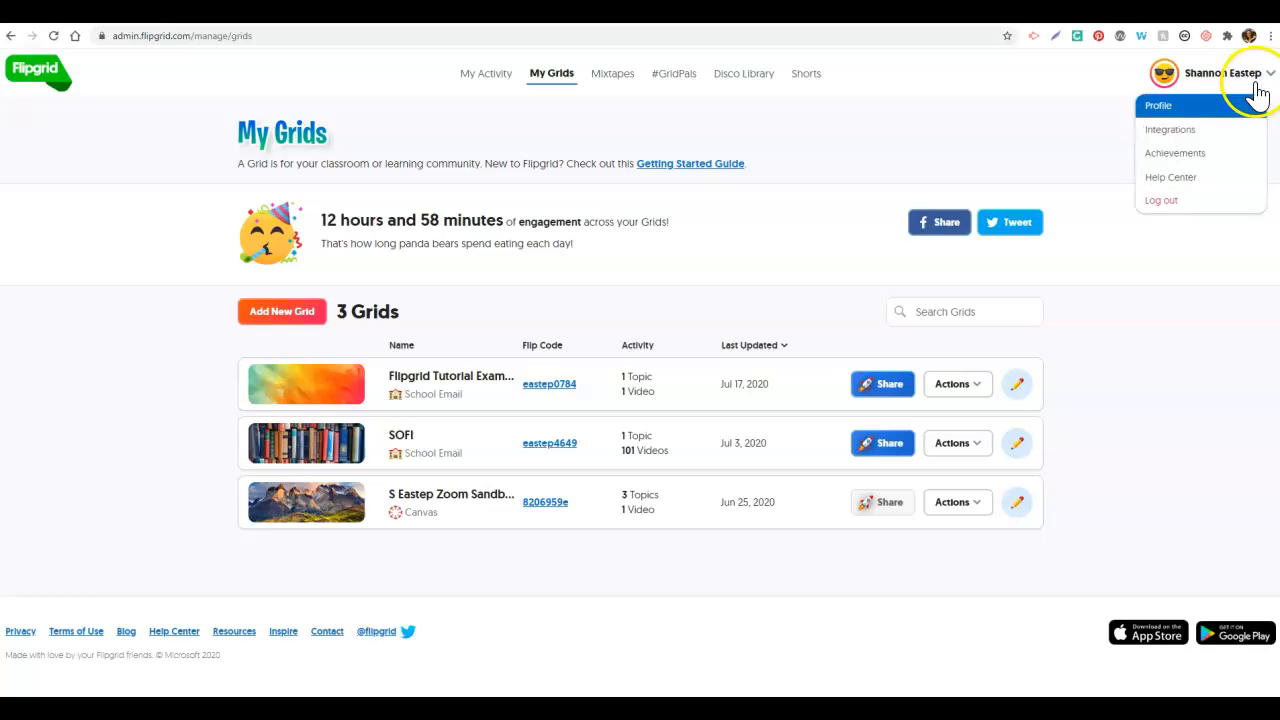
pyautogui.click(1193, 141)
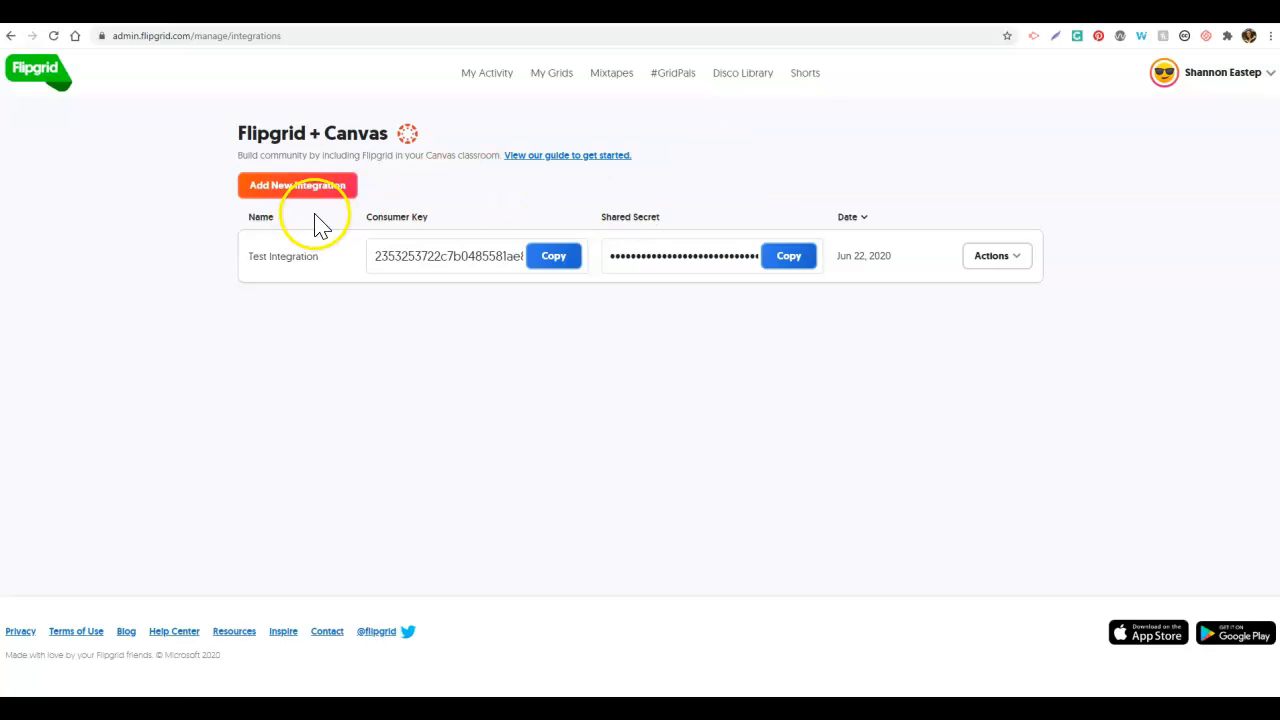
pyautogui.click(317, 204)
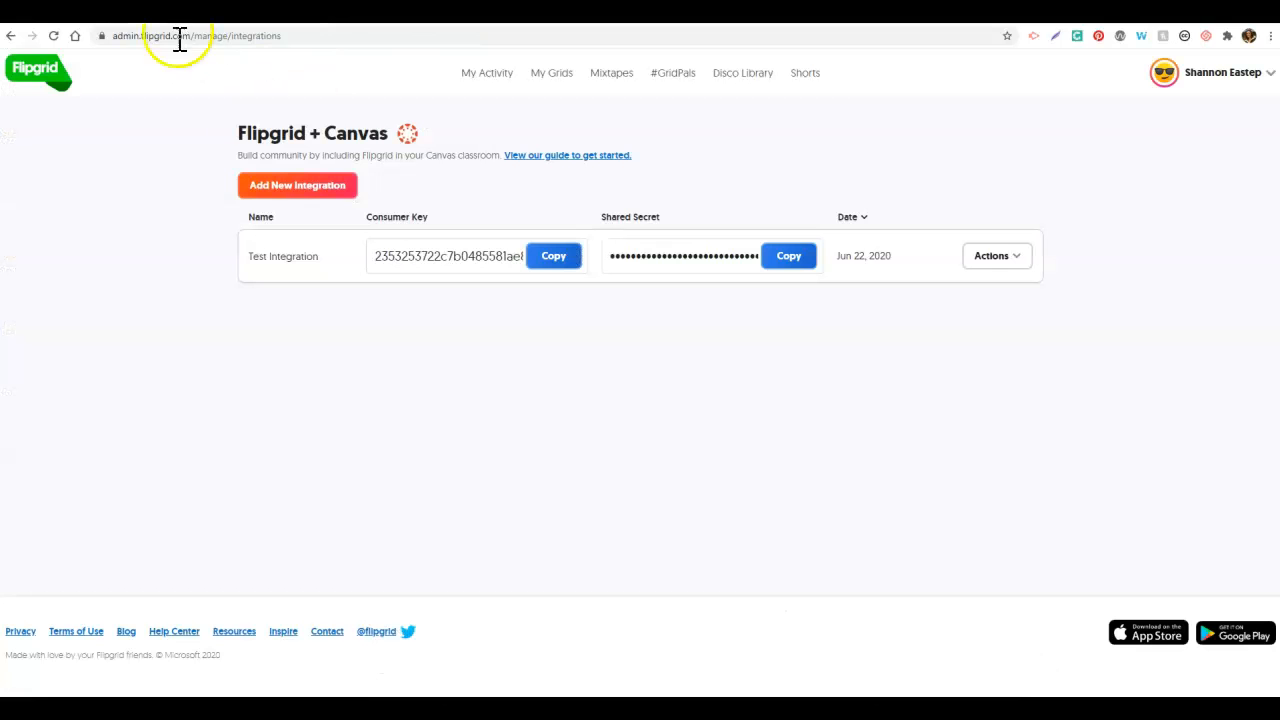
pyautogui.click(280, 193)
pyautogui.click(638, 240)
pyautogui.write('Tutorial')
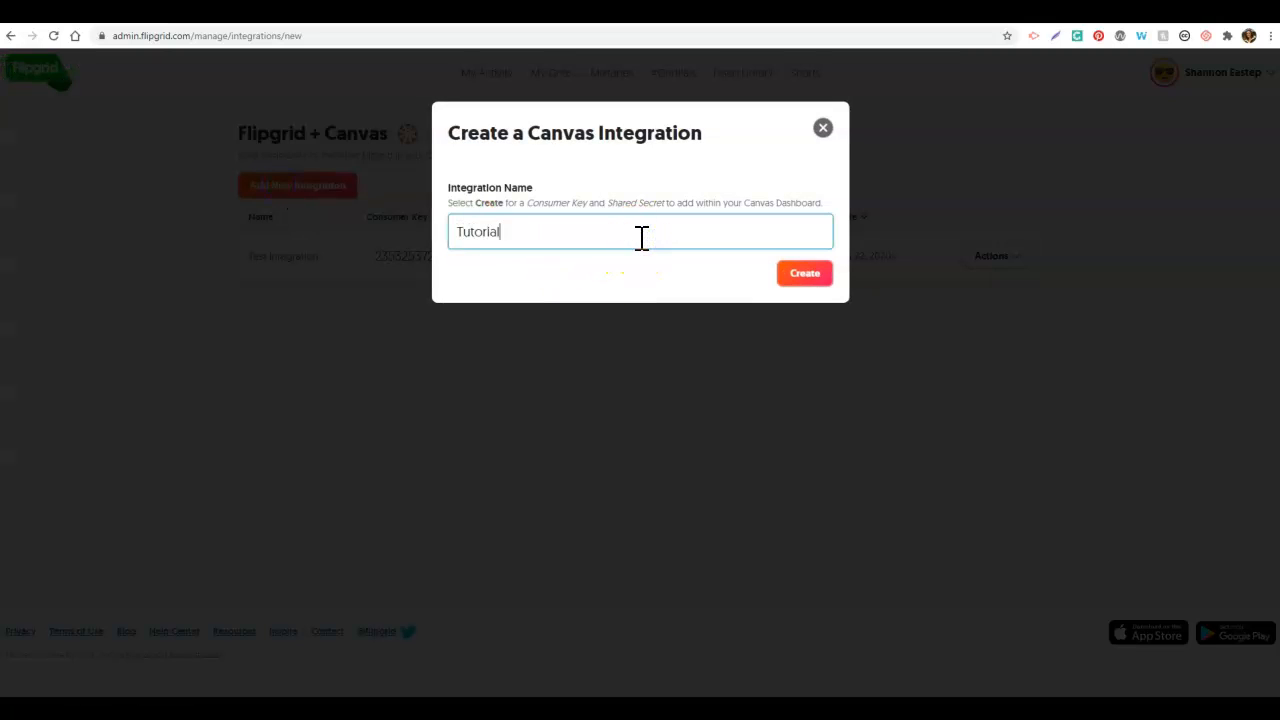
pyautogui.write(' Inte')
pyautogui.click(620, 235)
pyautogui.write('geatio')
pyautogui.press('BackSpace')
pyautogui.press('BackSpace')
pyautogui.press('BackSpace')
pyautogui.press('BackSpace')
pyautogui.press('BackSpace')
pyautogui.write('ration')
pyautogui.click(804, 274)
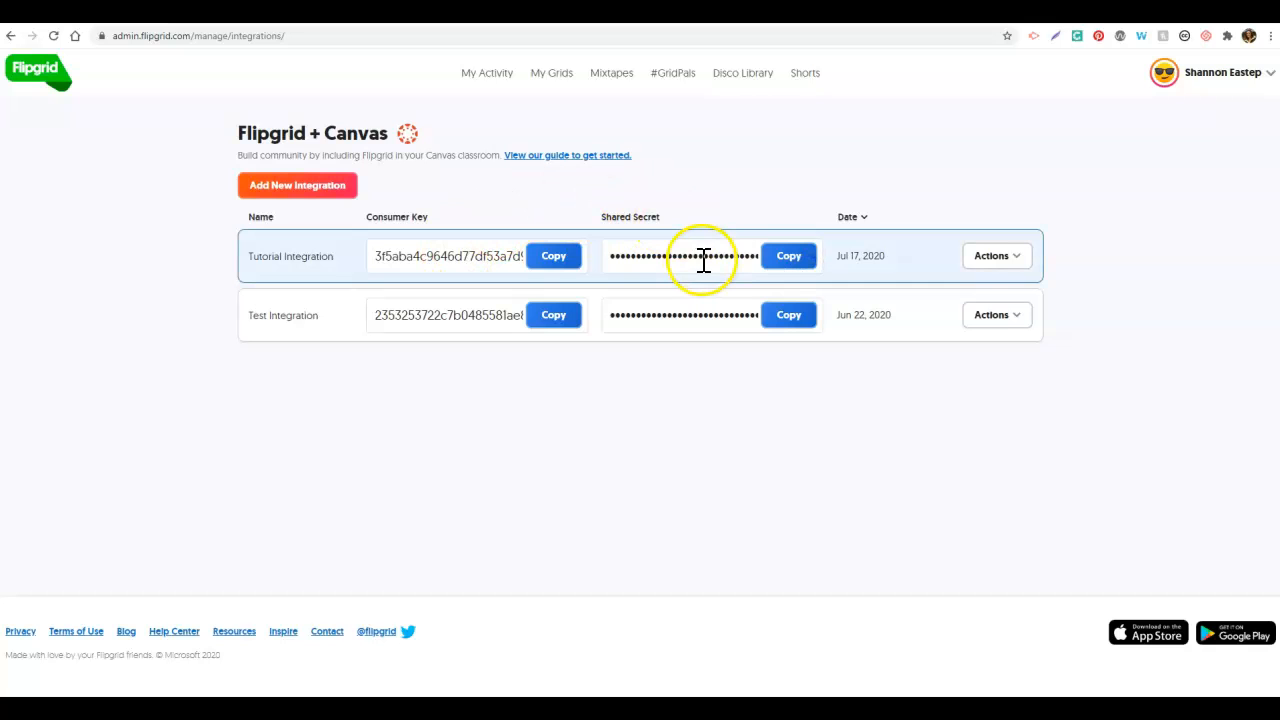
# Step: Paste the integration's consumer key and shared secret into Canvas and add the Flipgrid app
pyautogui.click(555, 265)
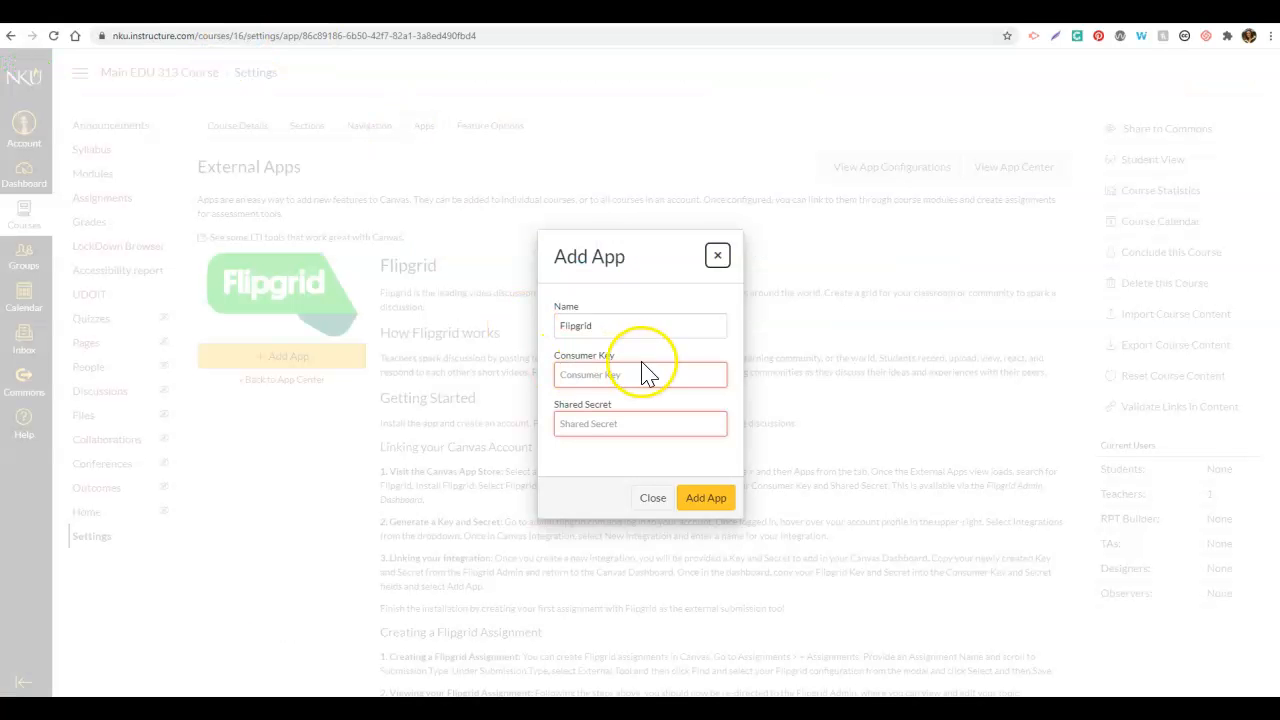
pyautogui.click(623, 375)
pyautogui.hotkey('ctrl', 'v')
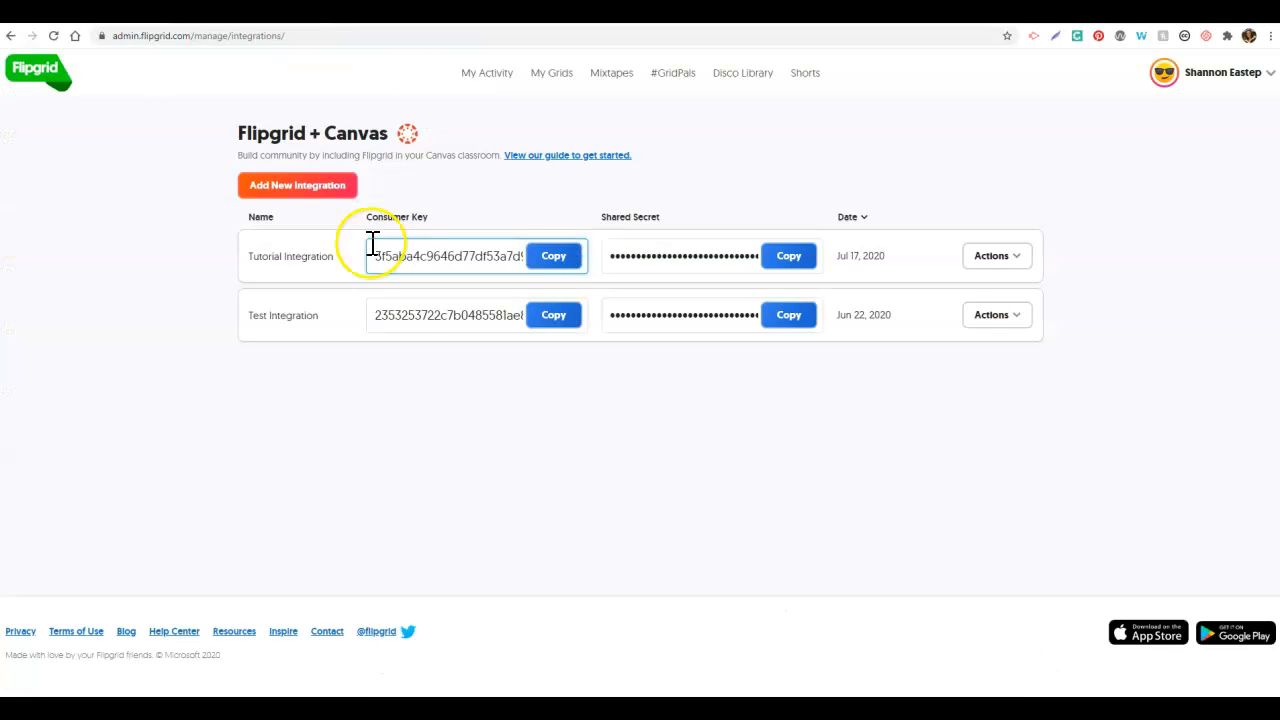
pyautogui.click(792, 270)
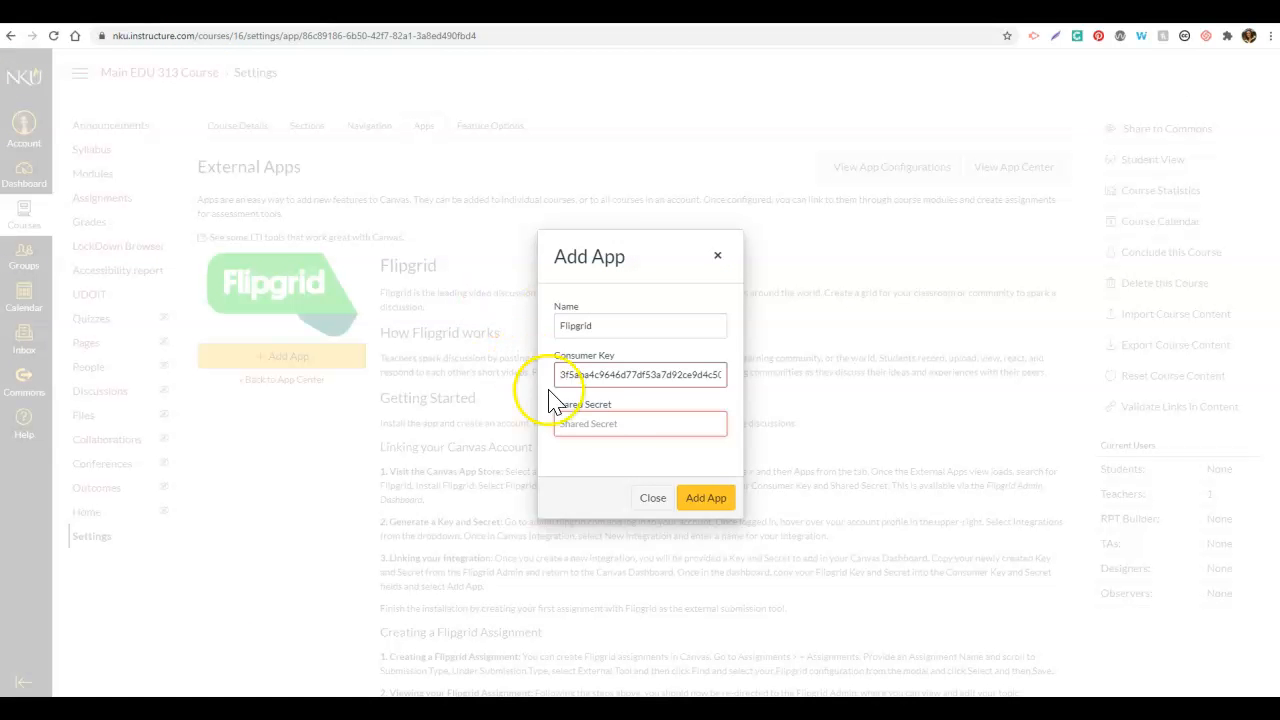
pyautogui.click(598, 423)
pyautogui.hotkey('ctrl', 'v')
pyautogui.click(710, 500)
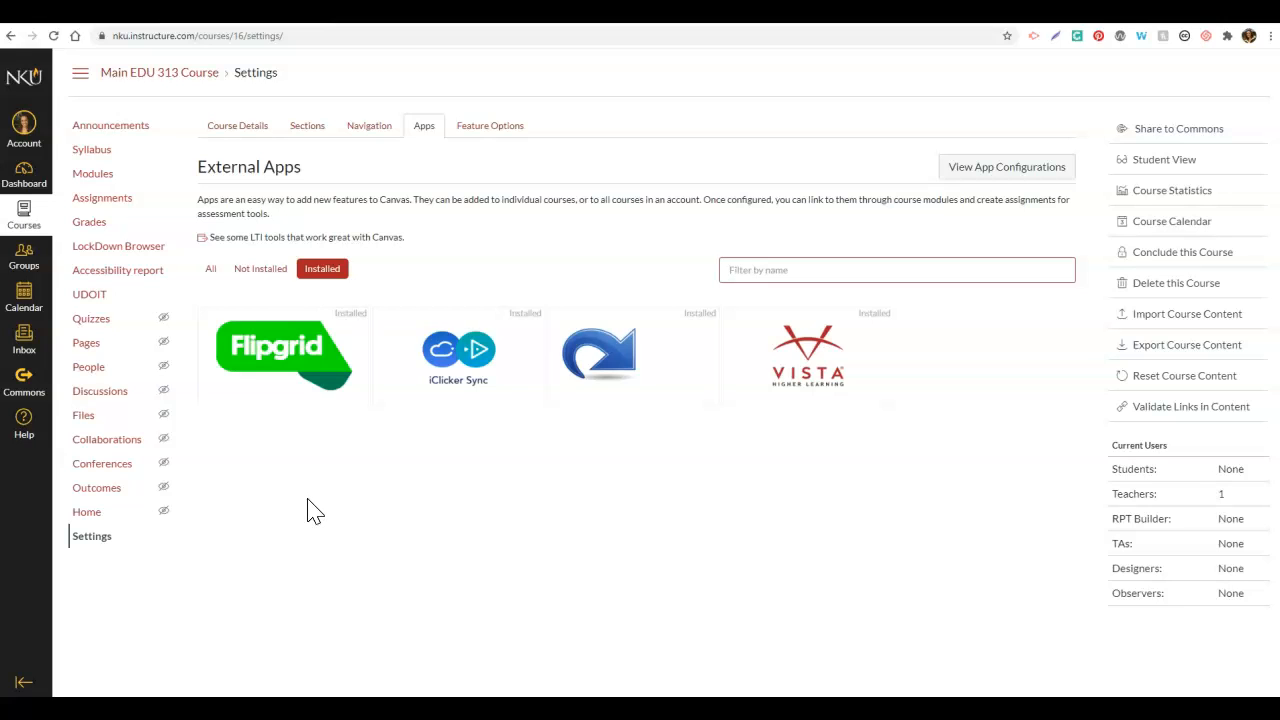
# Step: Create an assignment titled 'Tutorial Flipgrid Assignment' with the description 'Directions.'
pyautogui.click(105, 201)
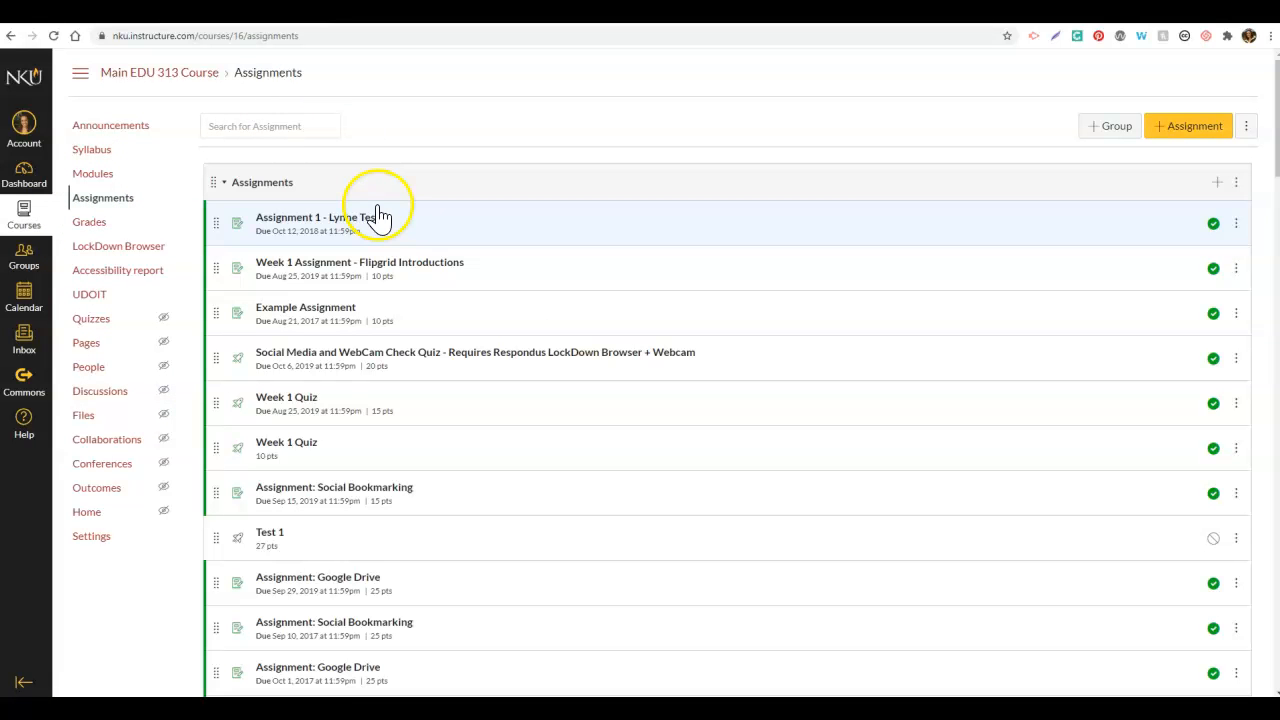
pyautogui.click(1187, 128)
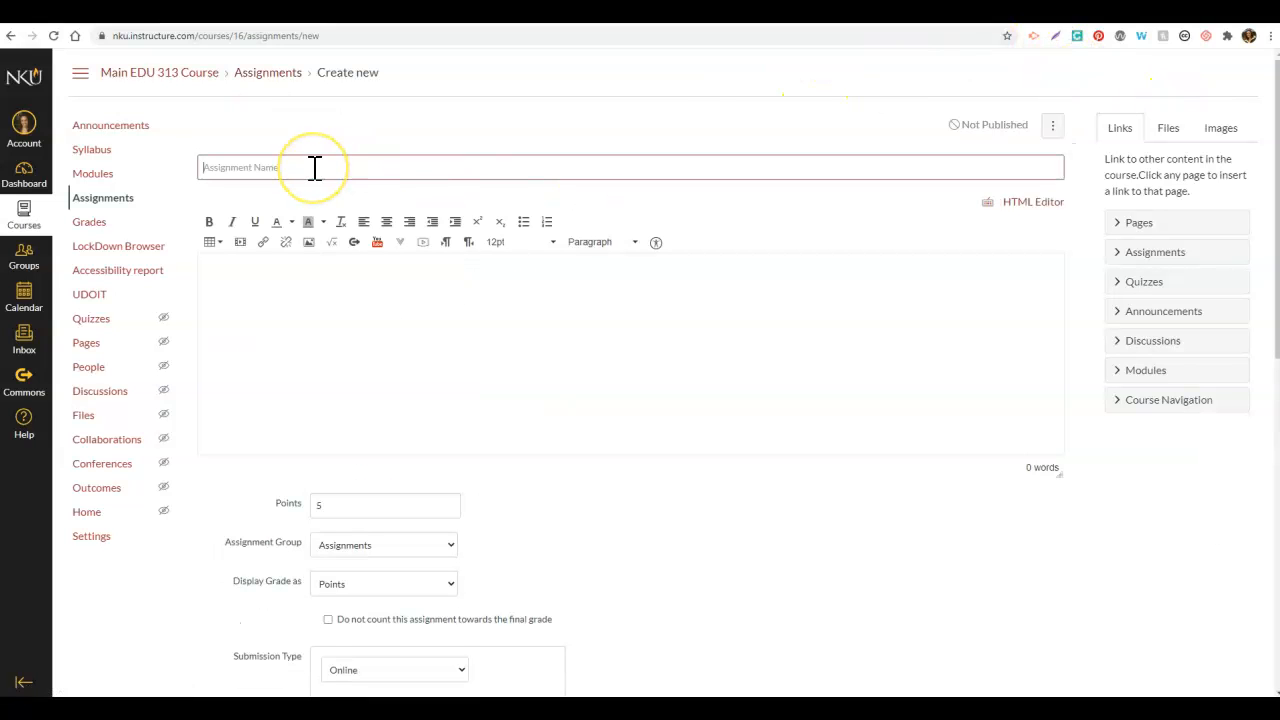
pyautogui.write('Tutorial Fi')
pyautogui.write('ipgrid Assignem')
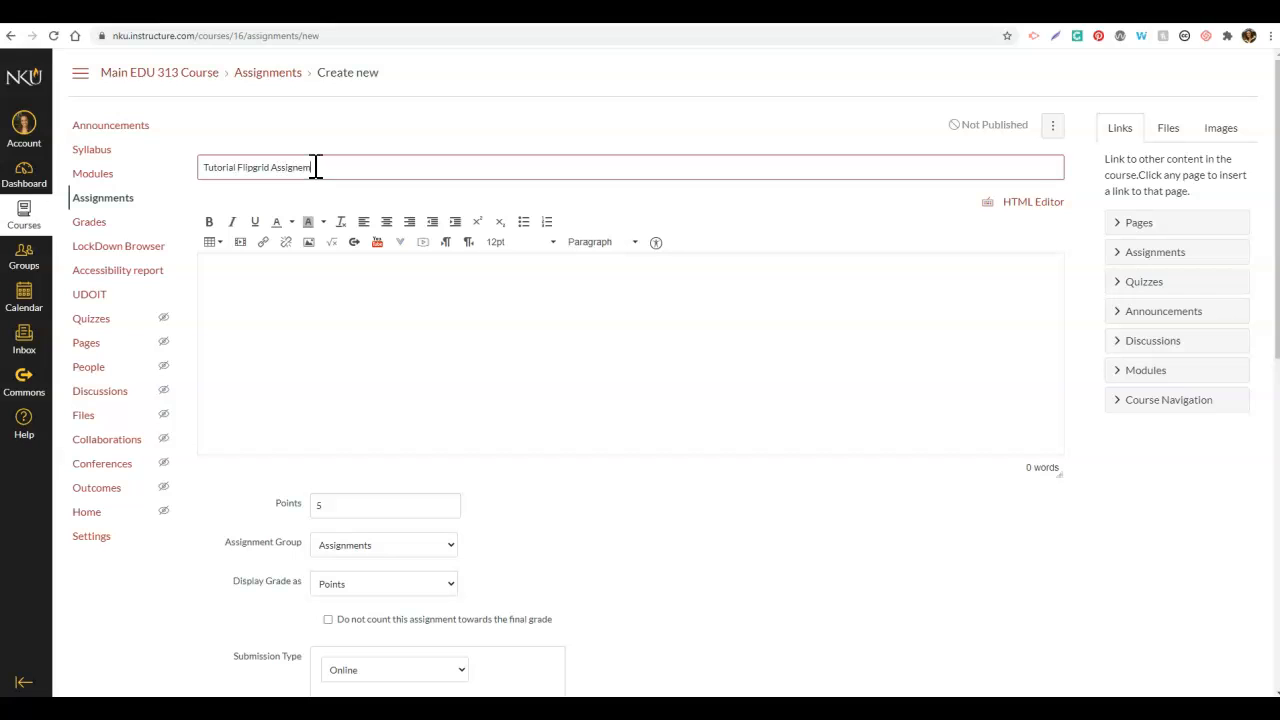
pyautogui.write('ent')
pyautogui.click(314, 176)
pyautogui.click(338, 347)
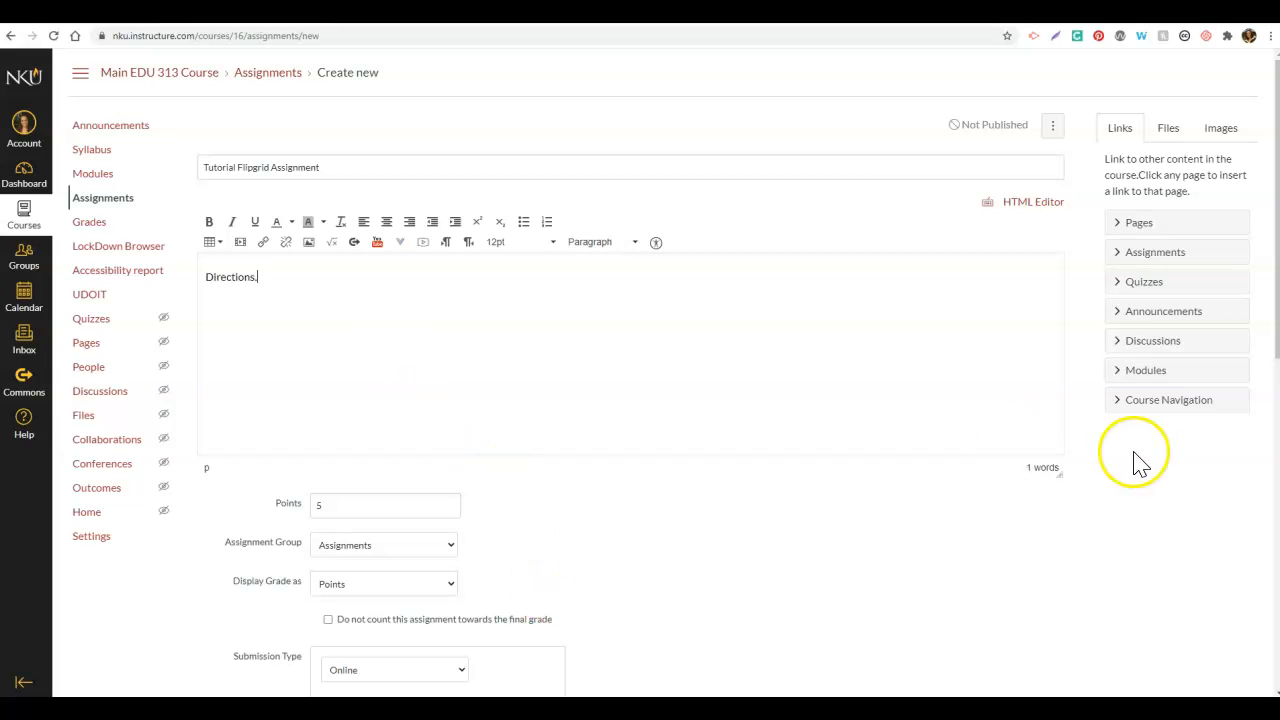
pyautogui.moveTo(1276, 290); pyautogui.dragTo(1257, 423)
pyautogui.click(406, 392)
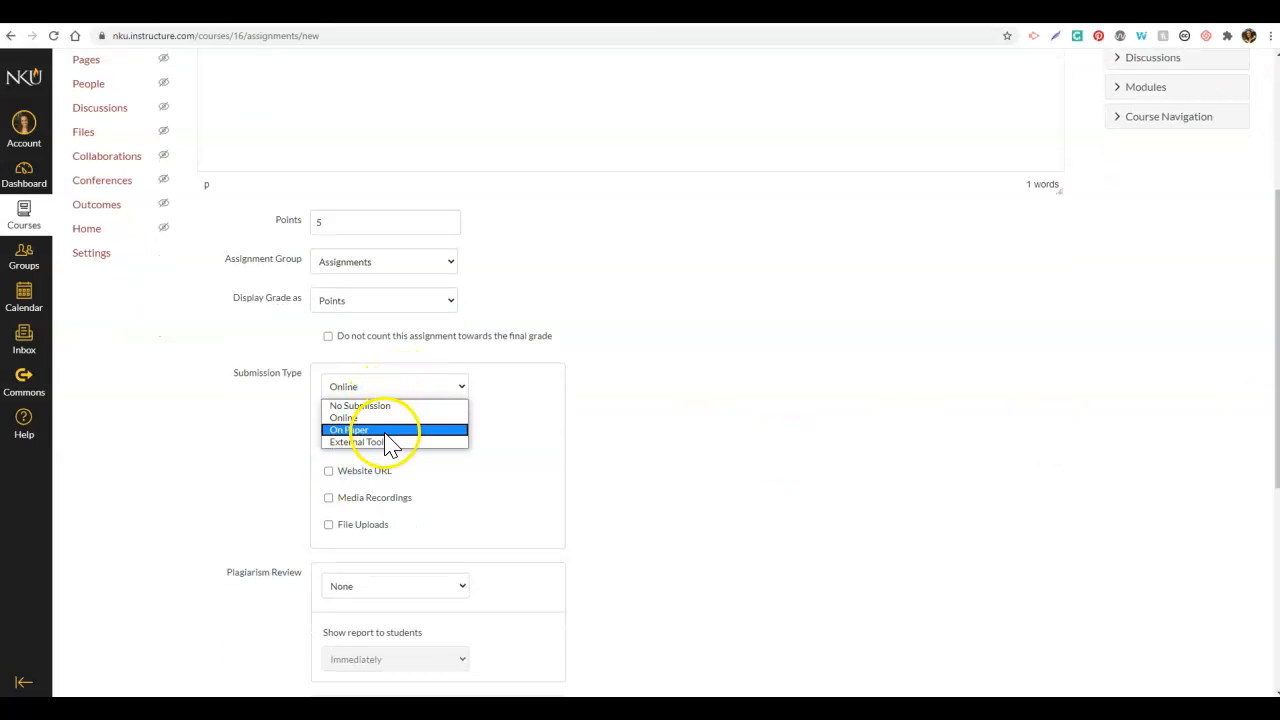
# Step: Set the submission type to External Tool using Flipgrid and save the assignment
pyautogui.click(392, 442)
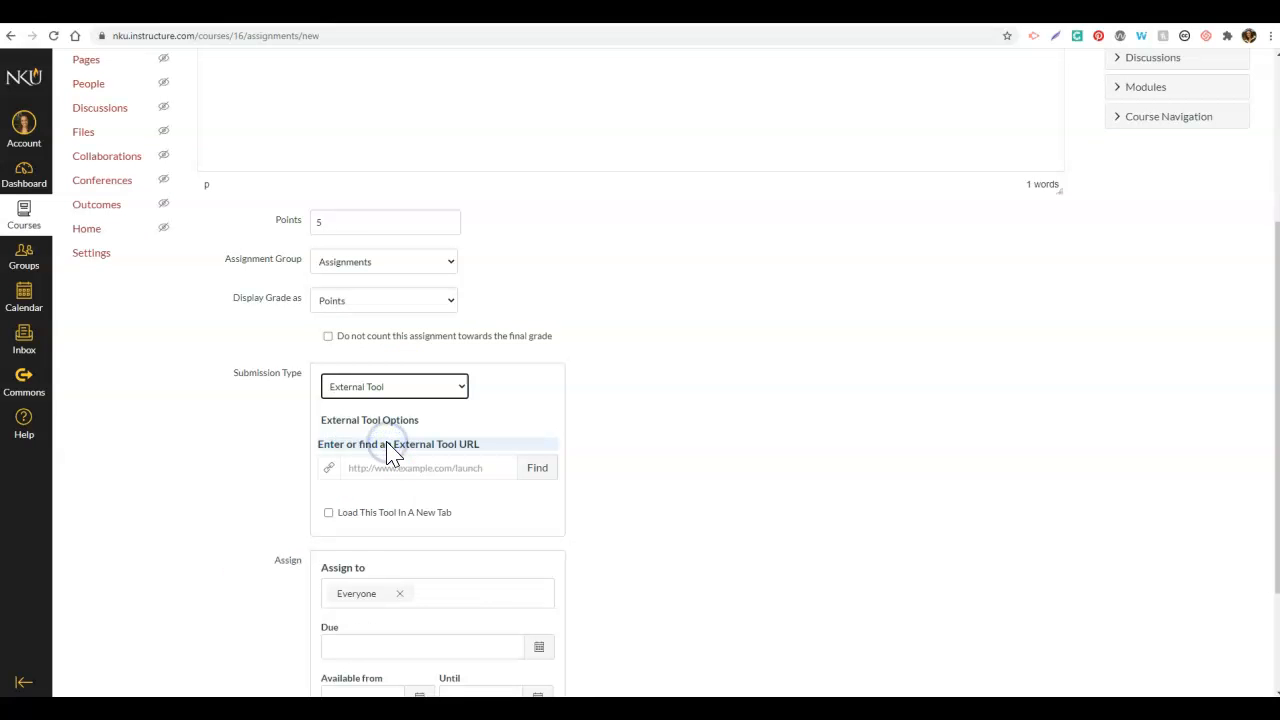
pyautogui.click(221, 471)
pyautogui.tripleClick(440, 449)
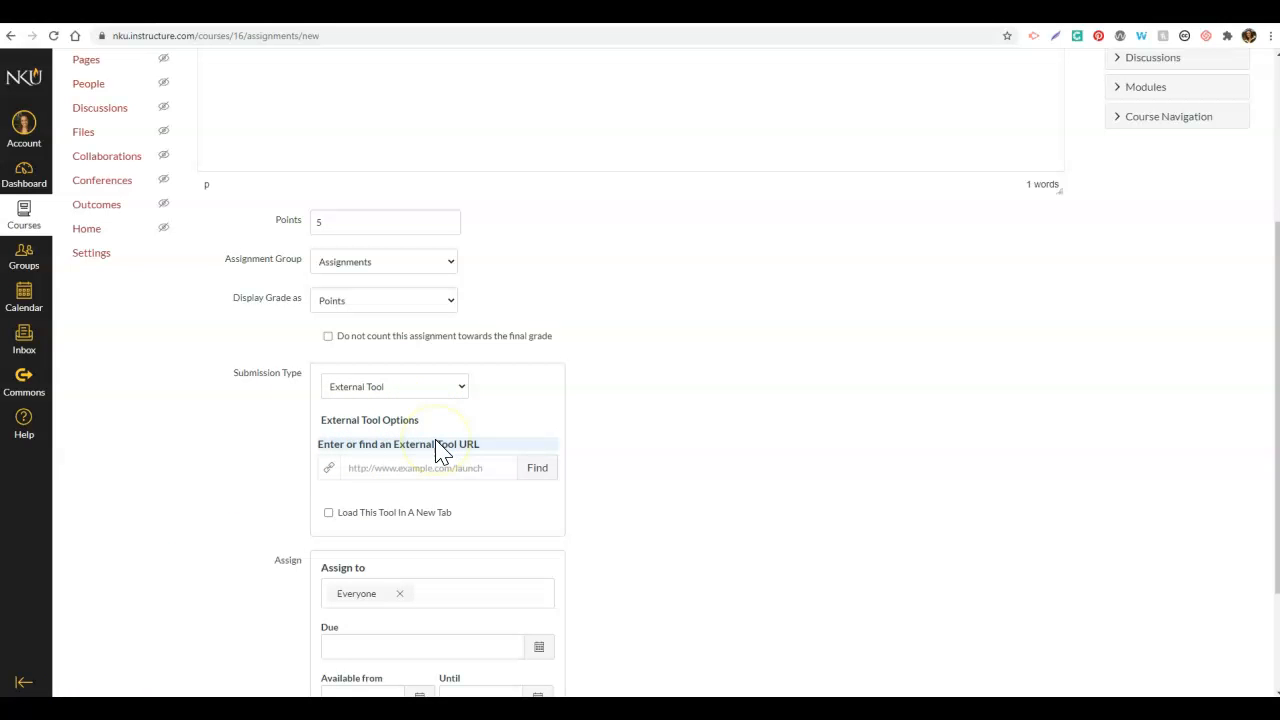
pyautogui.click(538, 469)
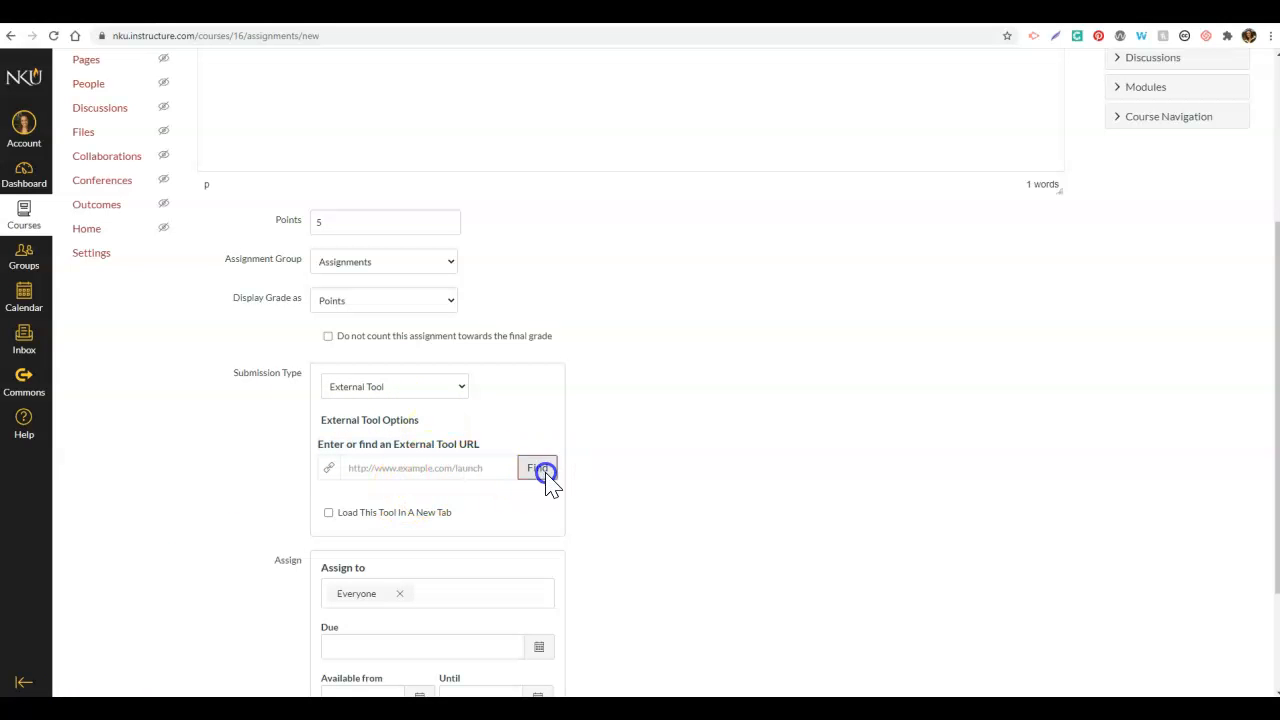
pyautogui.moveTo(729, 399); pyautogui.dragTo(731, 403)
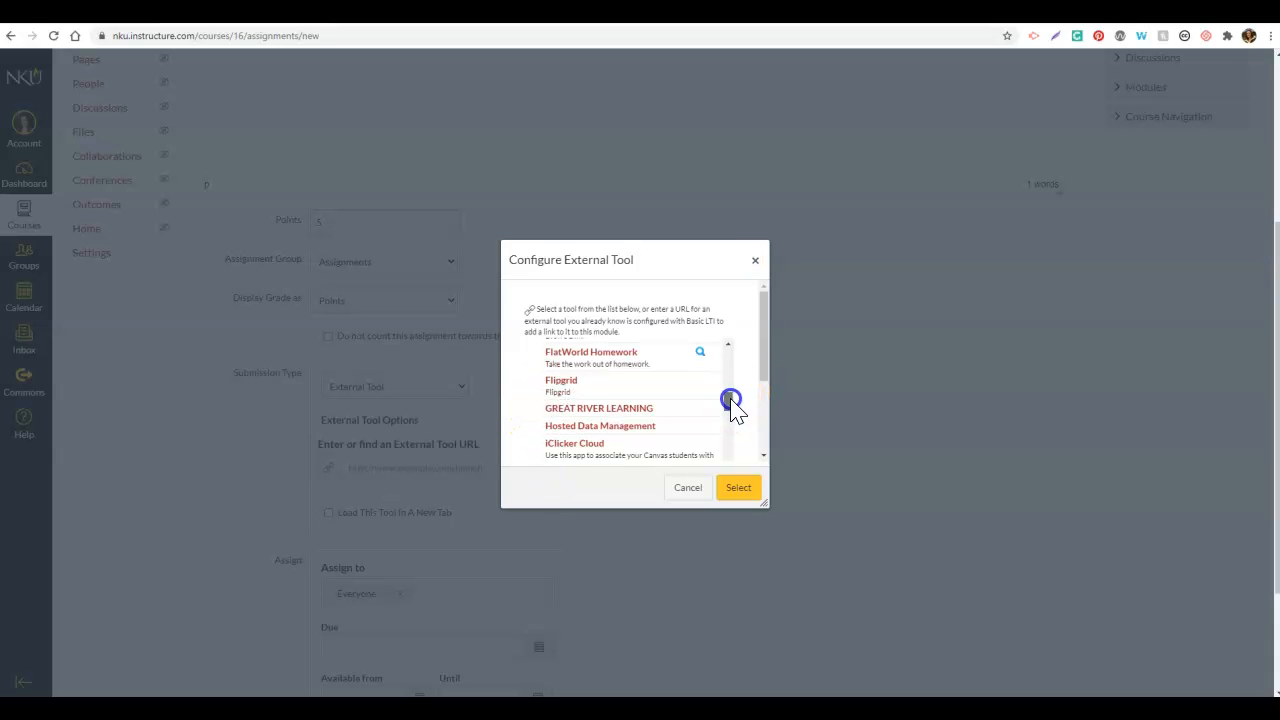
pyautogui.click(589, 397)
pyautogui.click(745, 488)
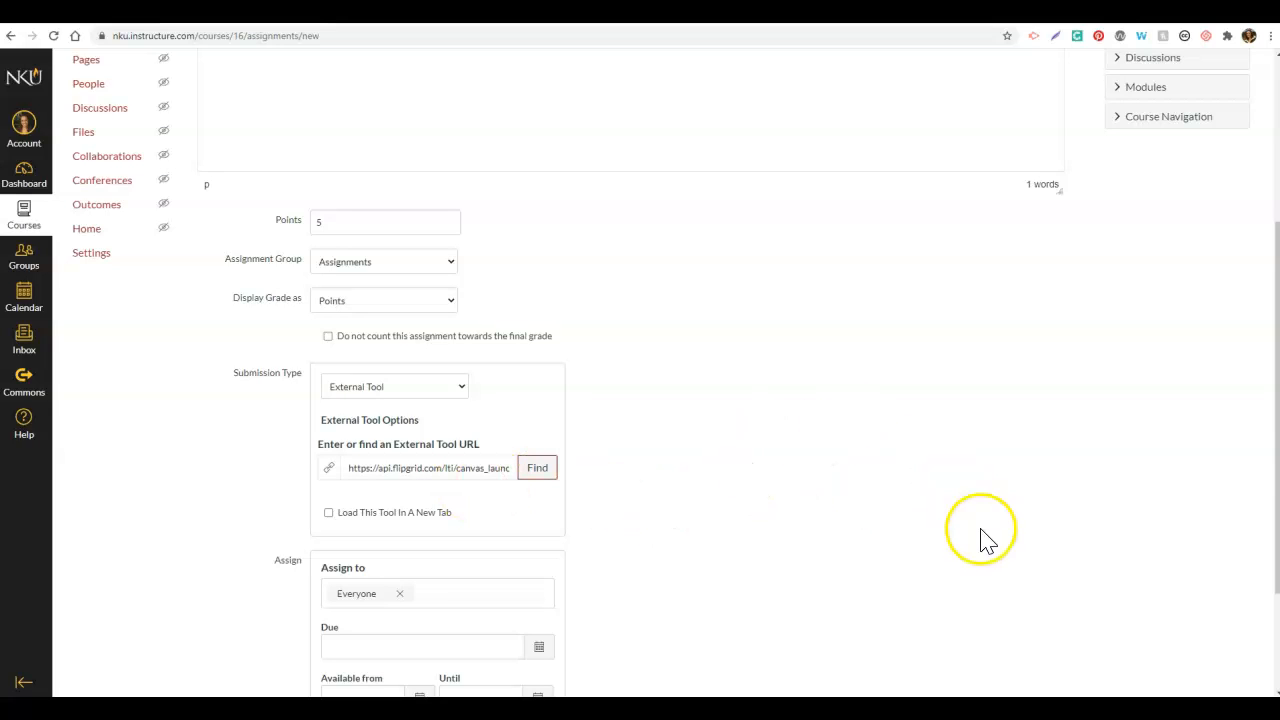
pyautogui.scroll(-3, 1265, 470)
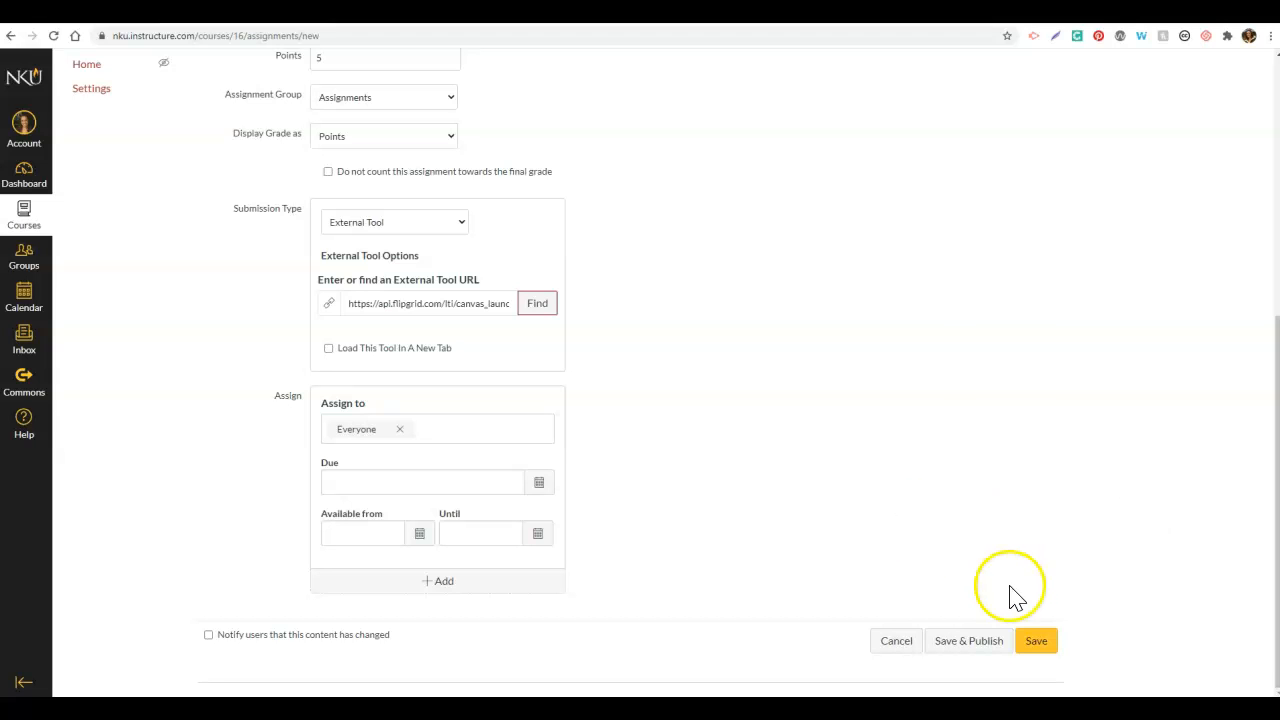
pyautogui.click(1038, 643)
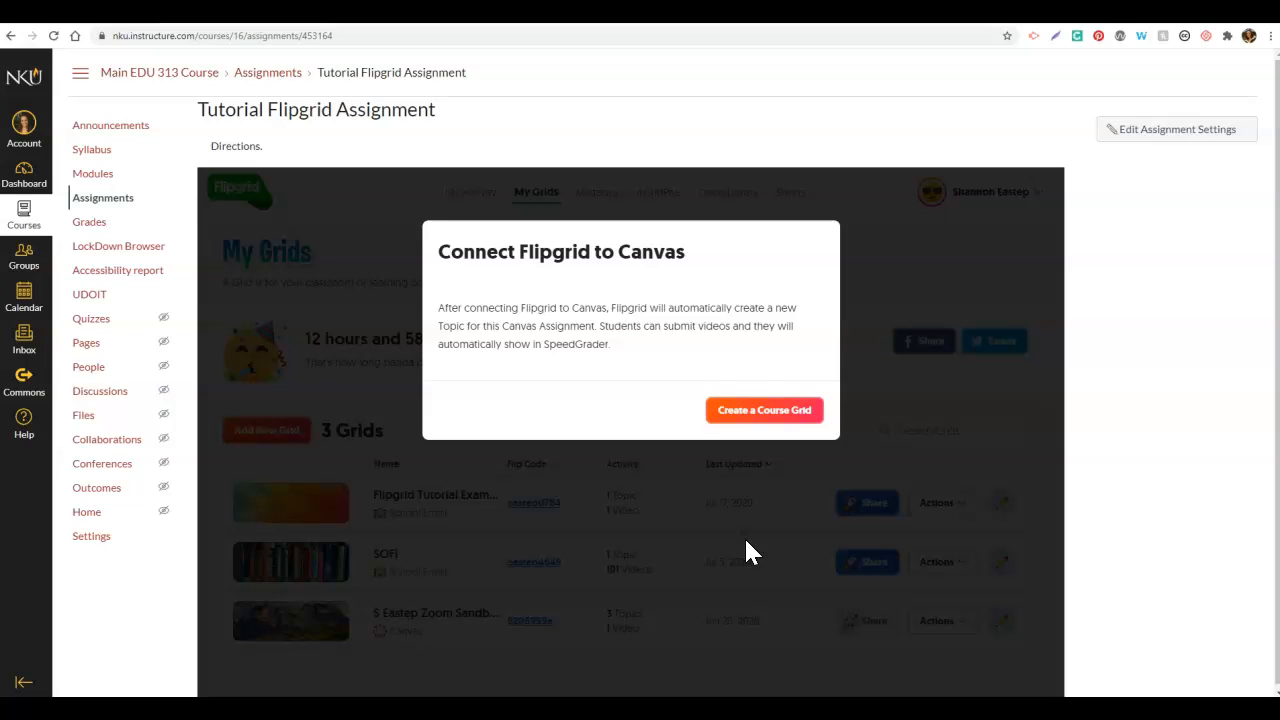
# Step: Create a course grid to auto-generate the Tutorial Flipgrid Assignment topic, then review its details
pyautogui.click(789, 411)
pyautogui.click(716, 411)
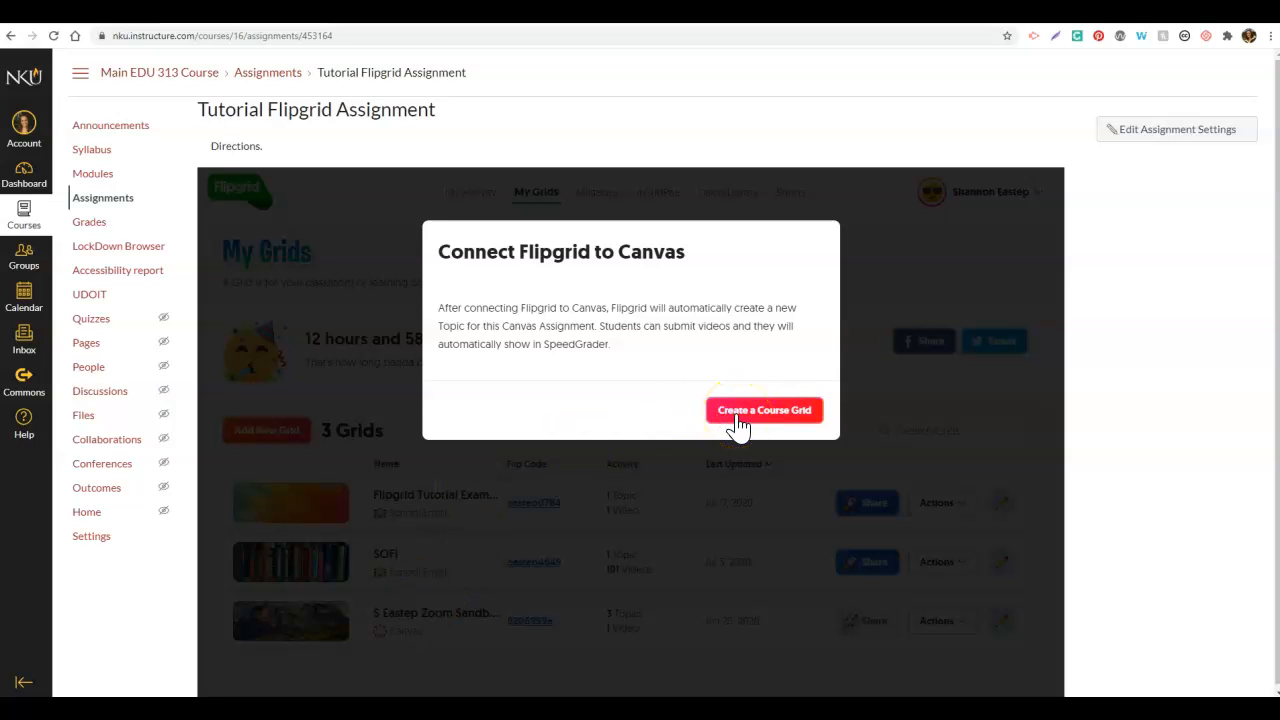
pyautogui.click(737, 413)
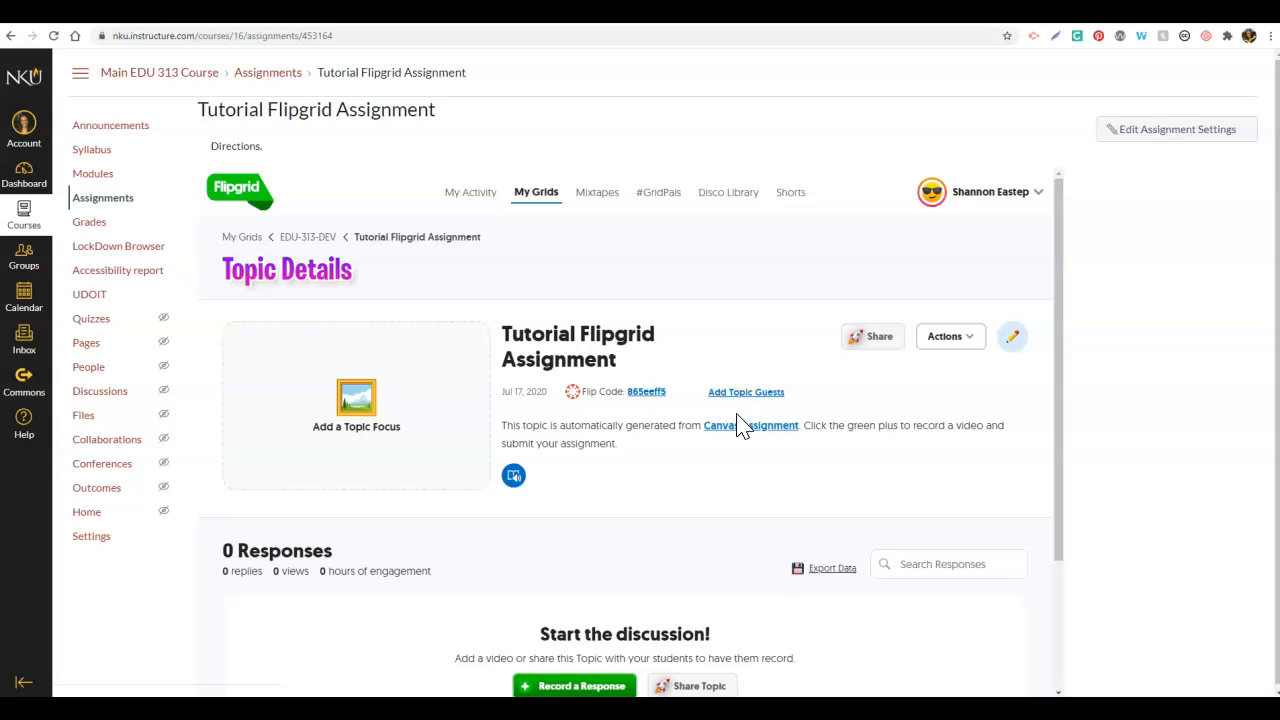
pyautogui.moveTo(1061, 330); pyautogui.dragTo(1034, 294)
pyautogui.moveTo(1056, 397); pyautogui.dragTo(1058, 460)
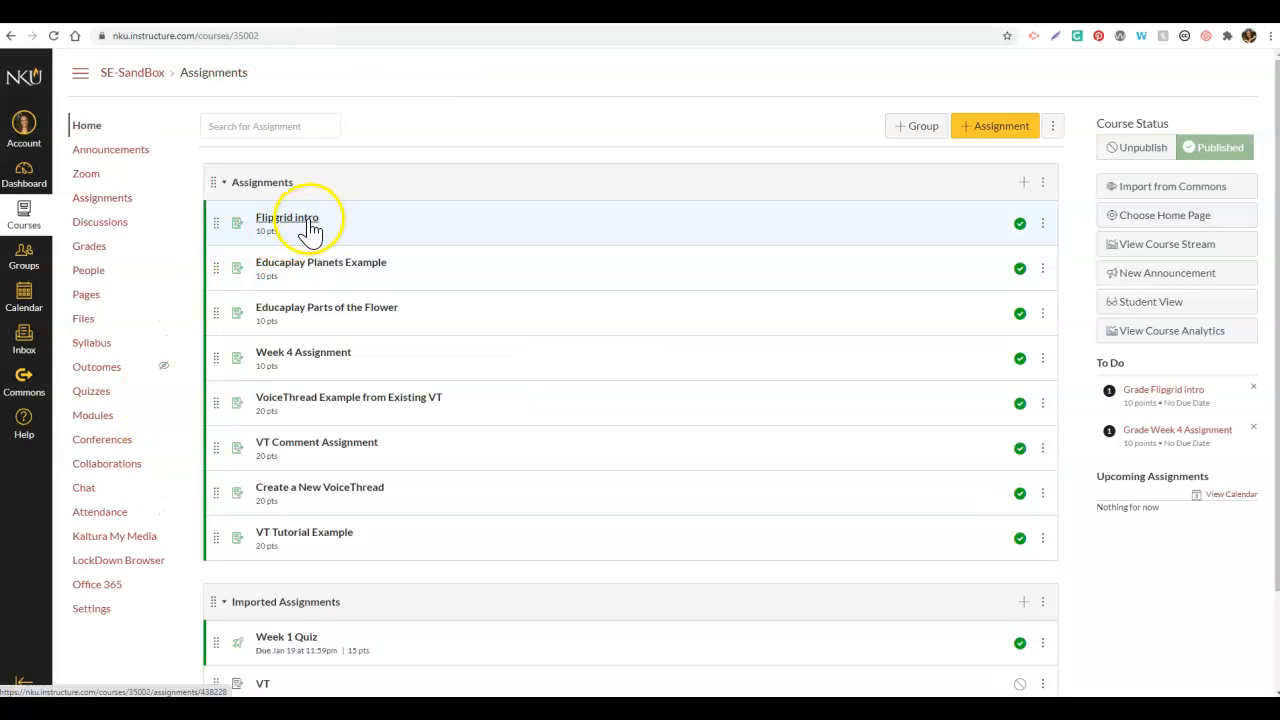
# Step: Open Flipgrid intro, review its topic response, and launch SpeedGrader on the student video
pyautogui.click(306, 222)
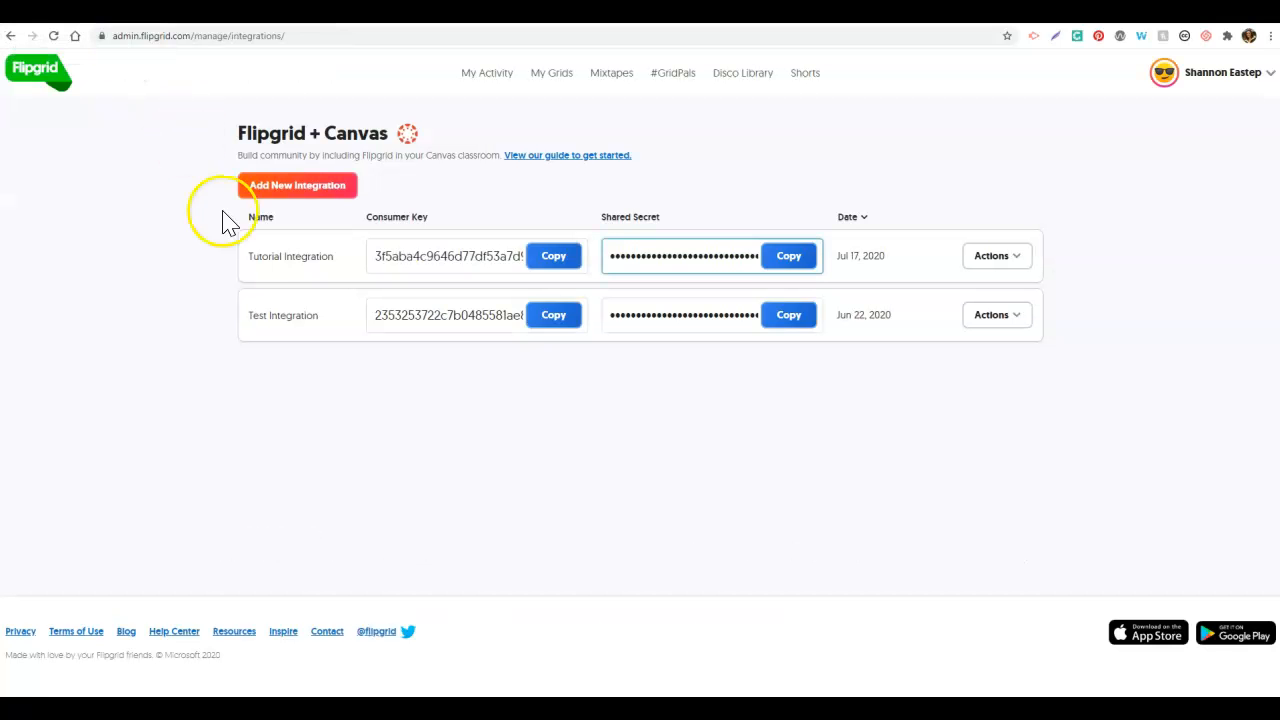
pyautogui.click(554, 74)
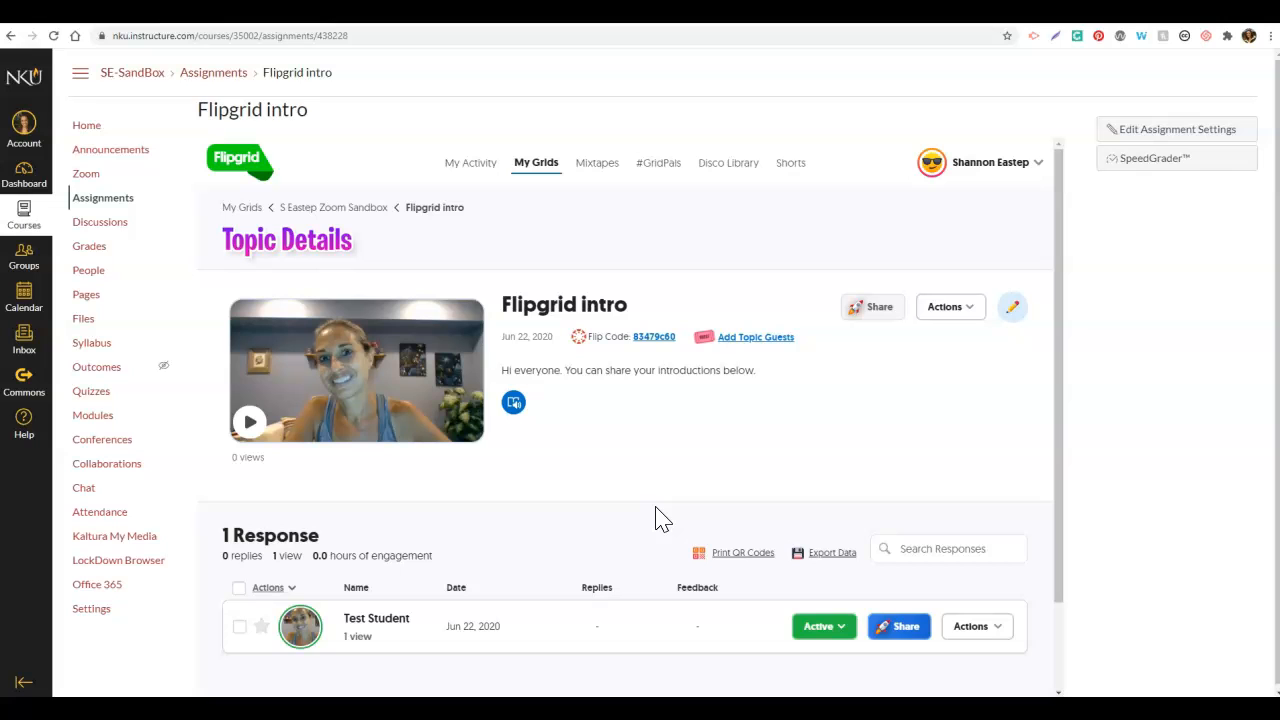
pyautogui.moveTo(1060, 378); pyautogui.dragTo(1077, 445)
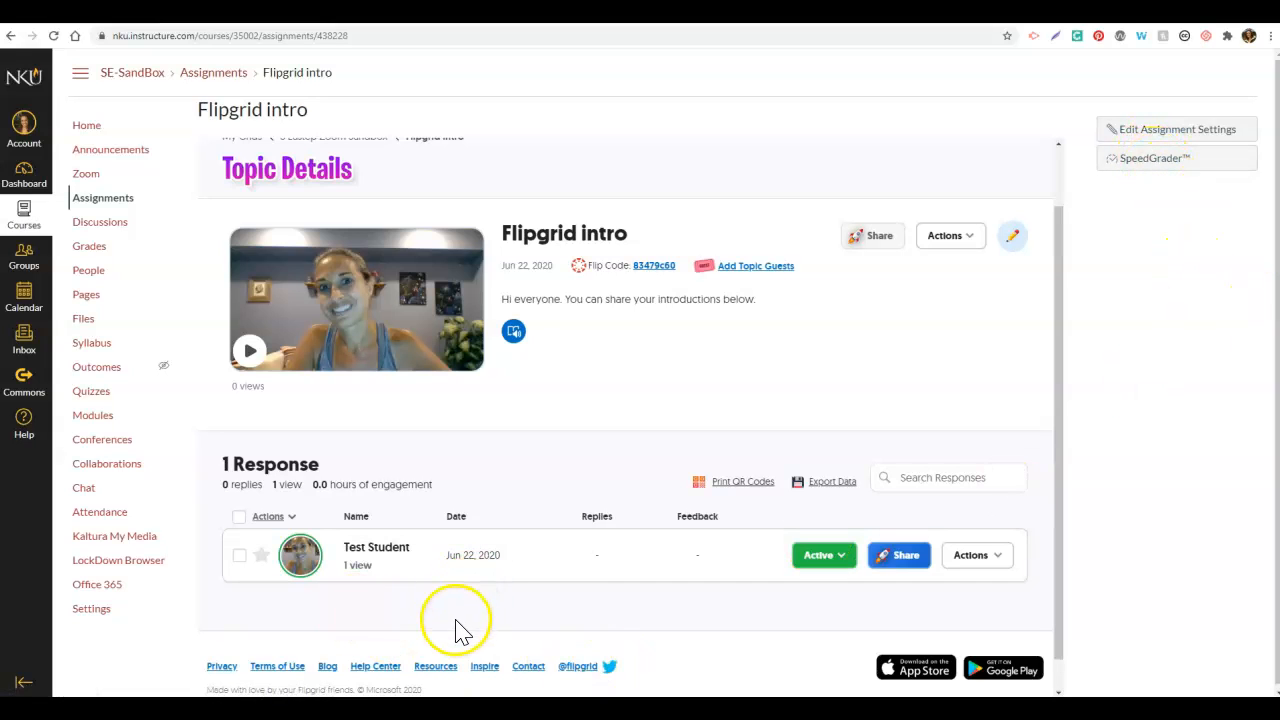
pyautogui.click(1170, 170)
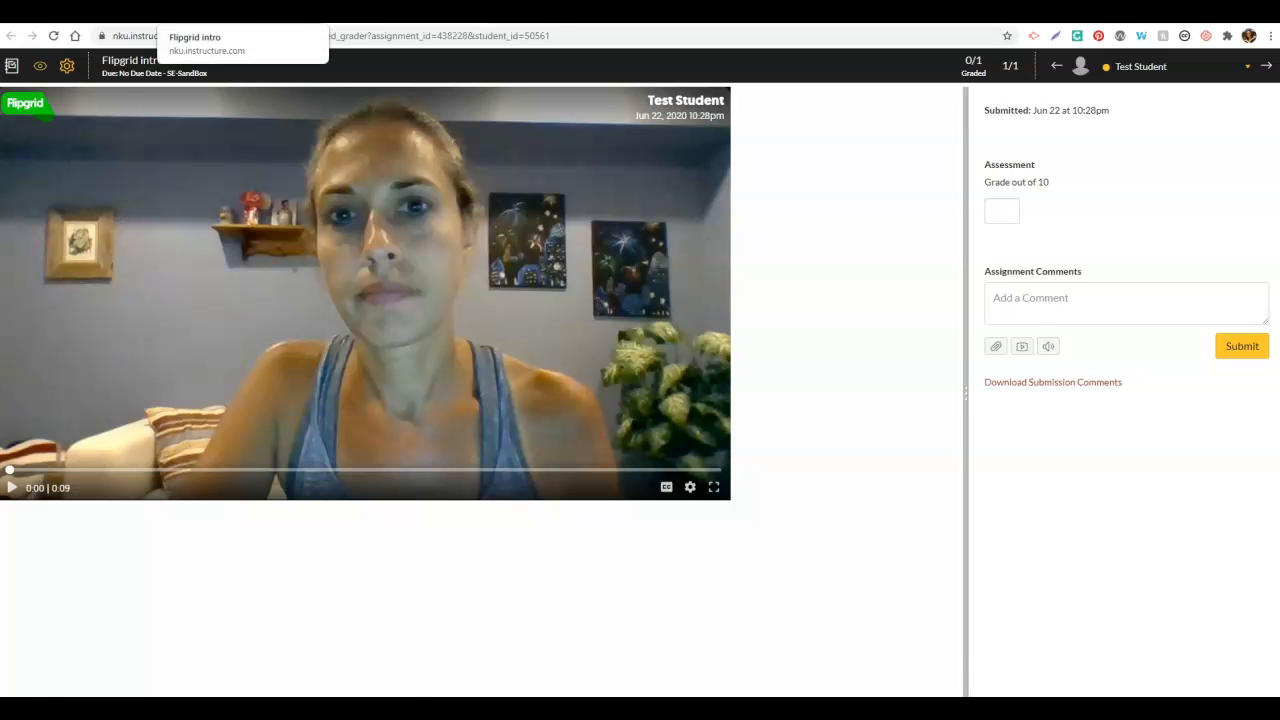
# Step: Go from the Flipgrid intro assignment to the SE-SandBox Grades page to view its ungraded submission
pyautogui.click(200, 12)
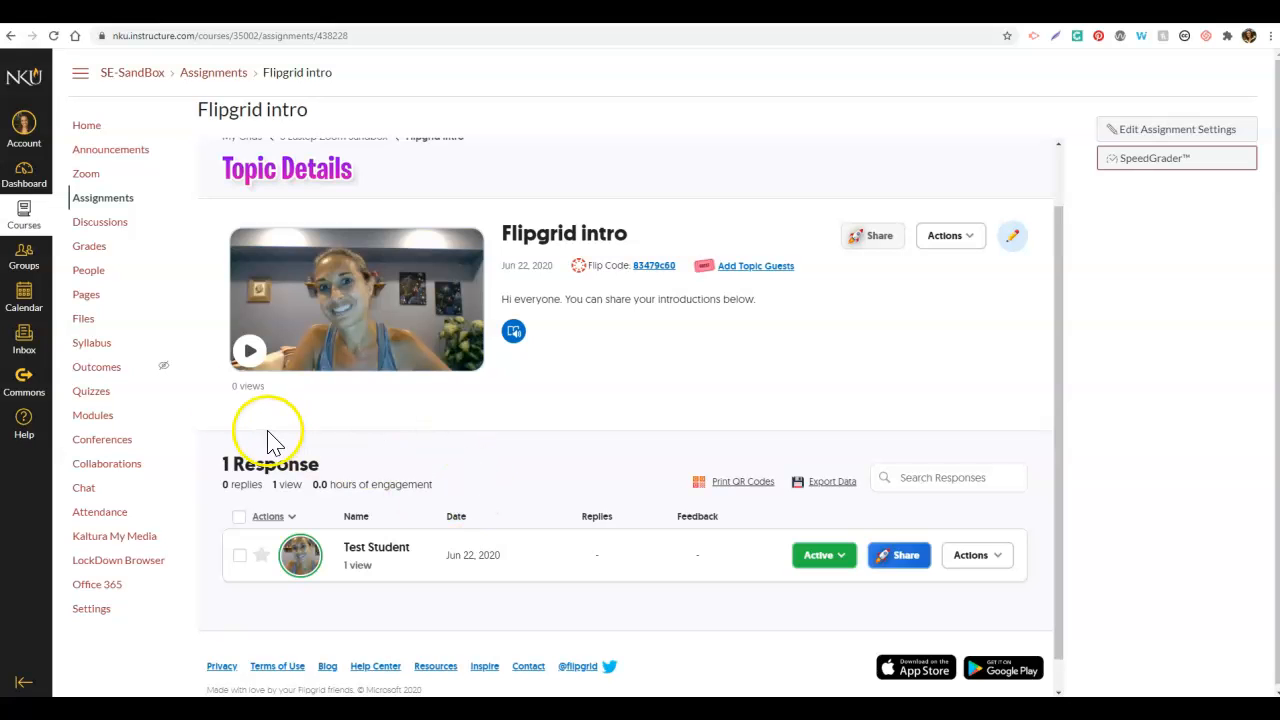
pyautogui.click(90, 248)
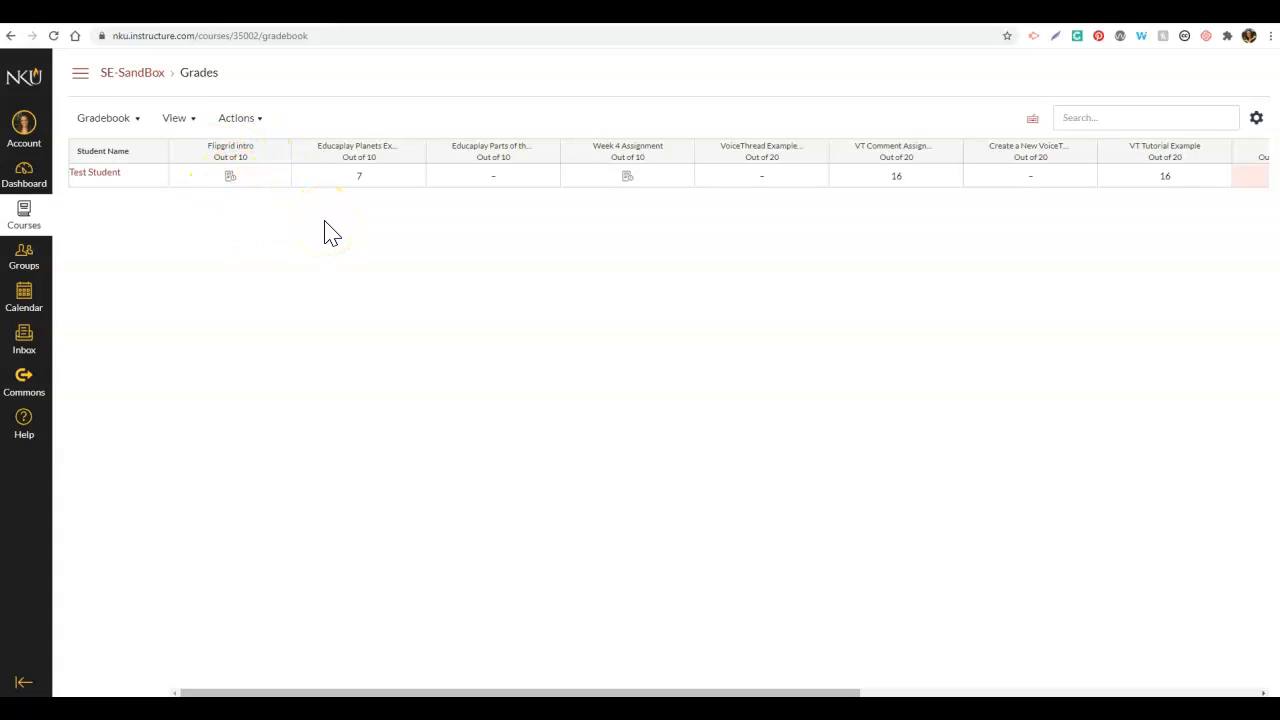
# Step: Check the ungraded Flipgrid intro grade cell (out of 10), then return to the SE-SandBox course page
pyautogui.click(228, 177)
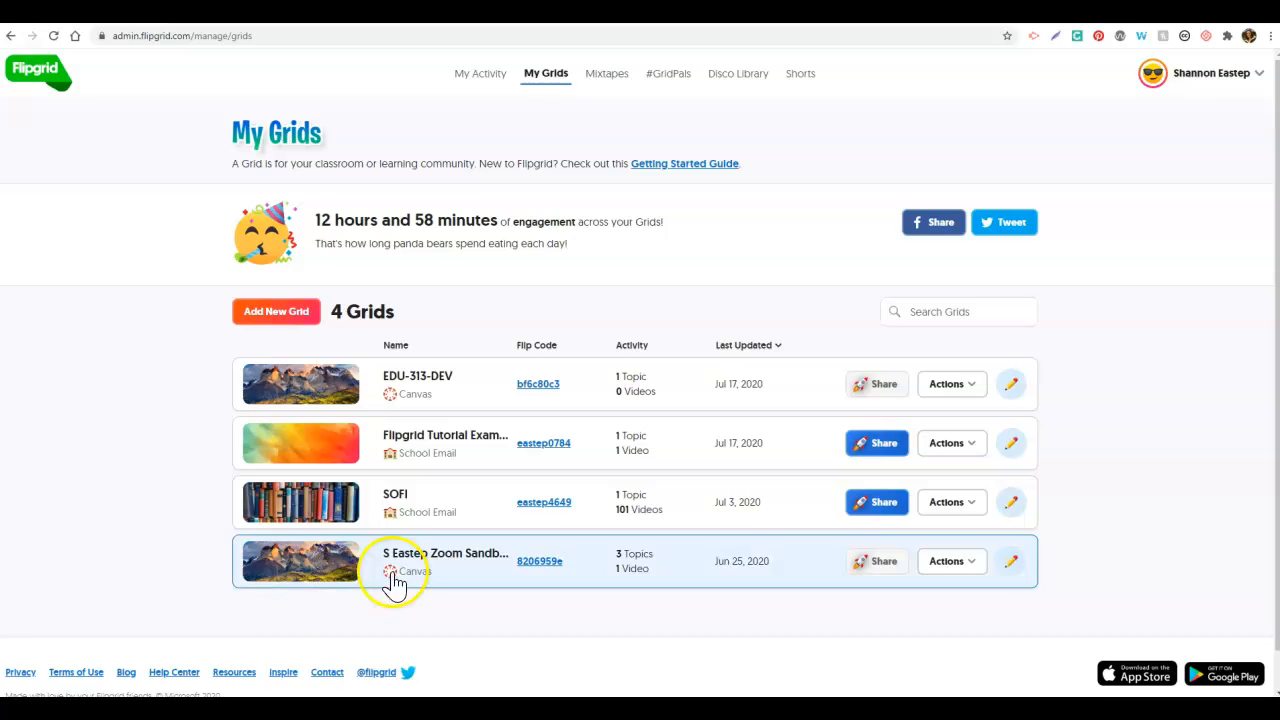
pyautogui.click(262, 14)
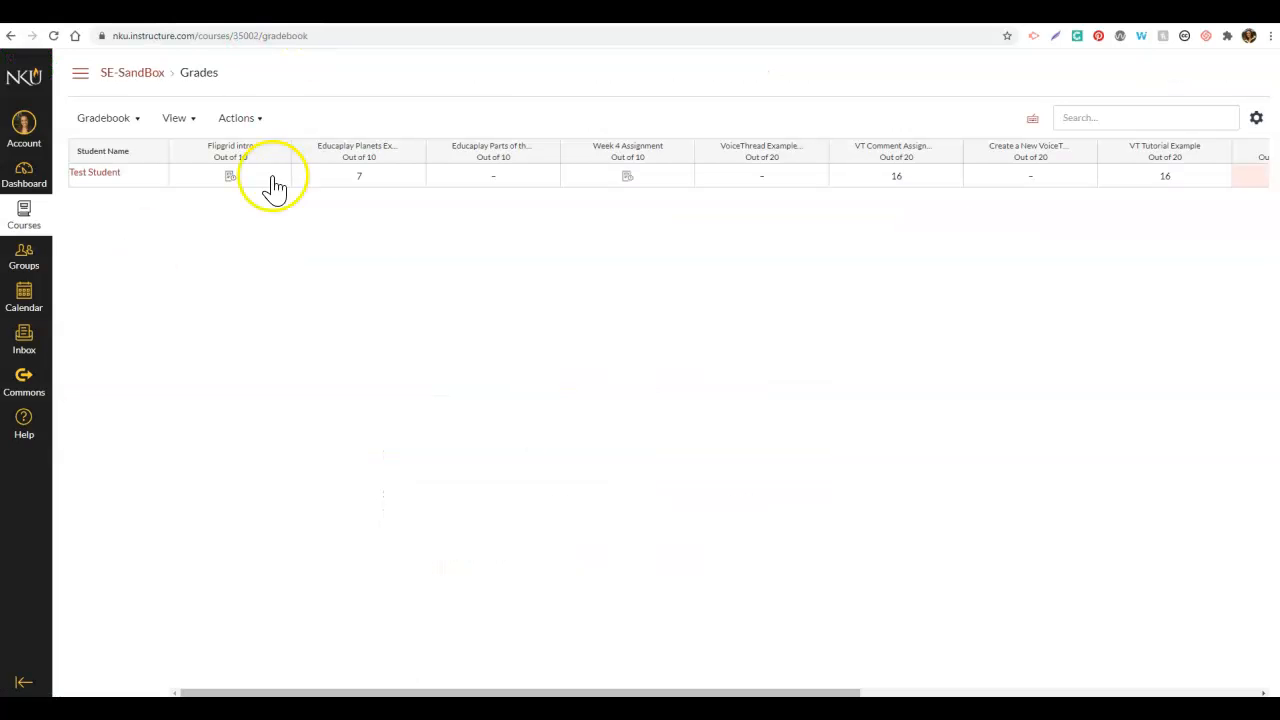
pyautogui.click(135, 76)
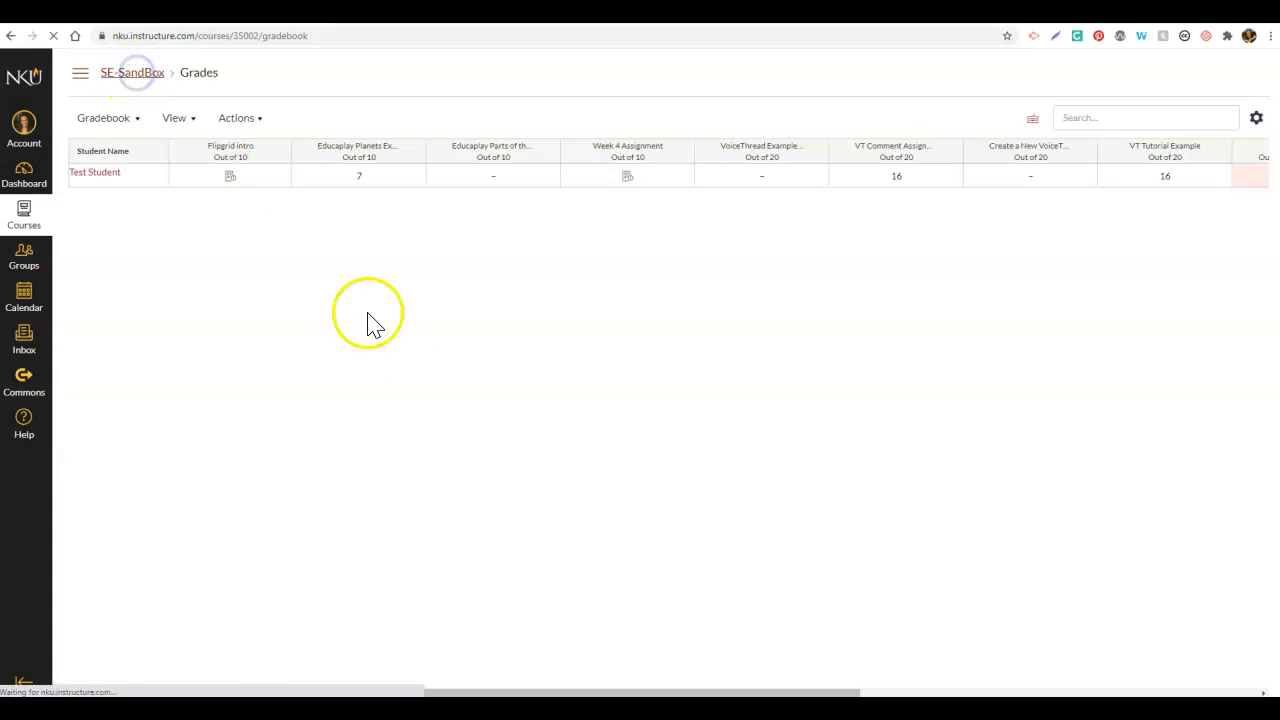